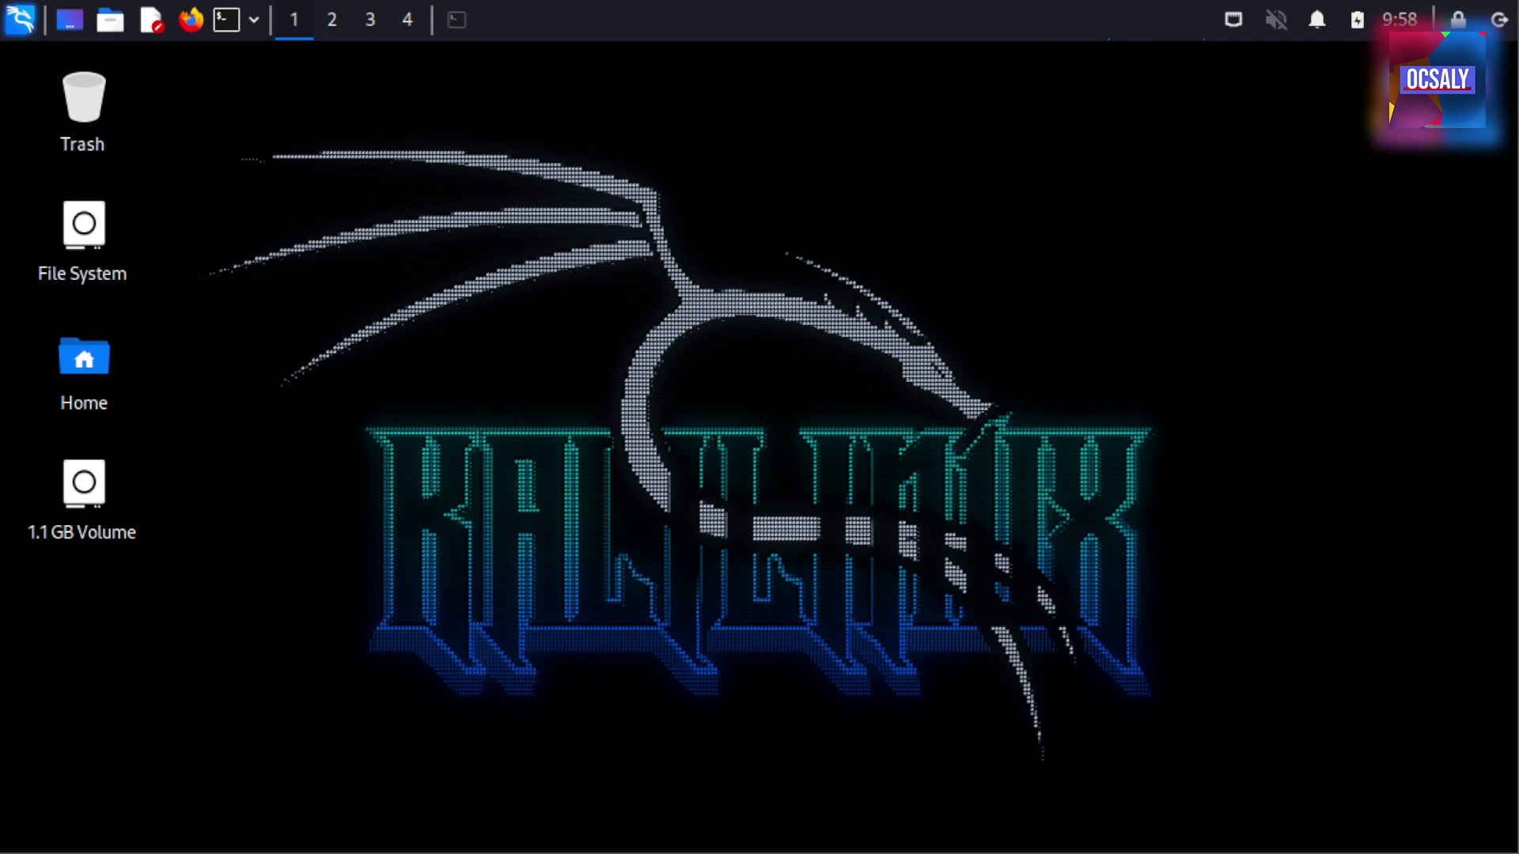
# Run sudo fdisk -l and highlight /dev/sdb's 1 GiB size with its single 1023M partition
pyautogui.click(464, 19)
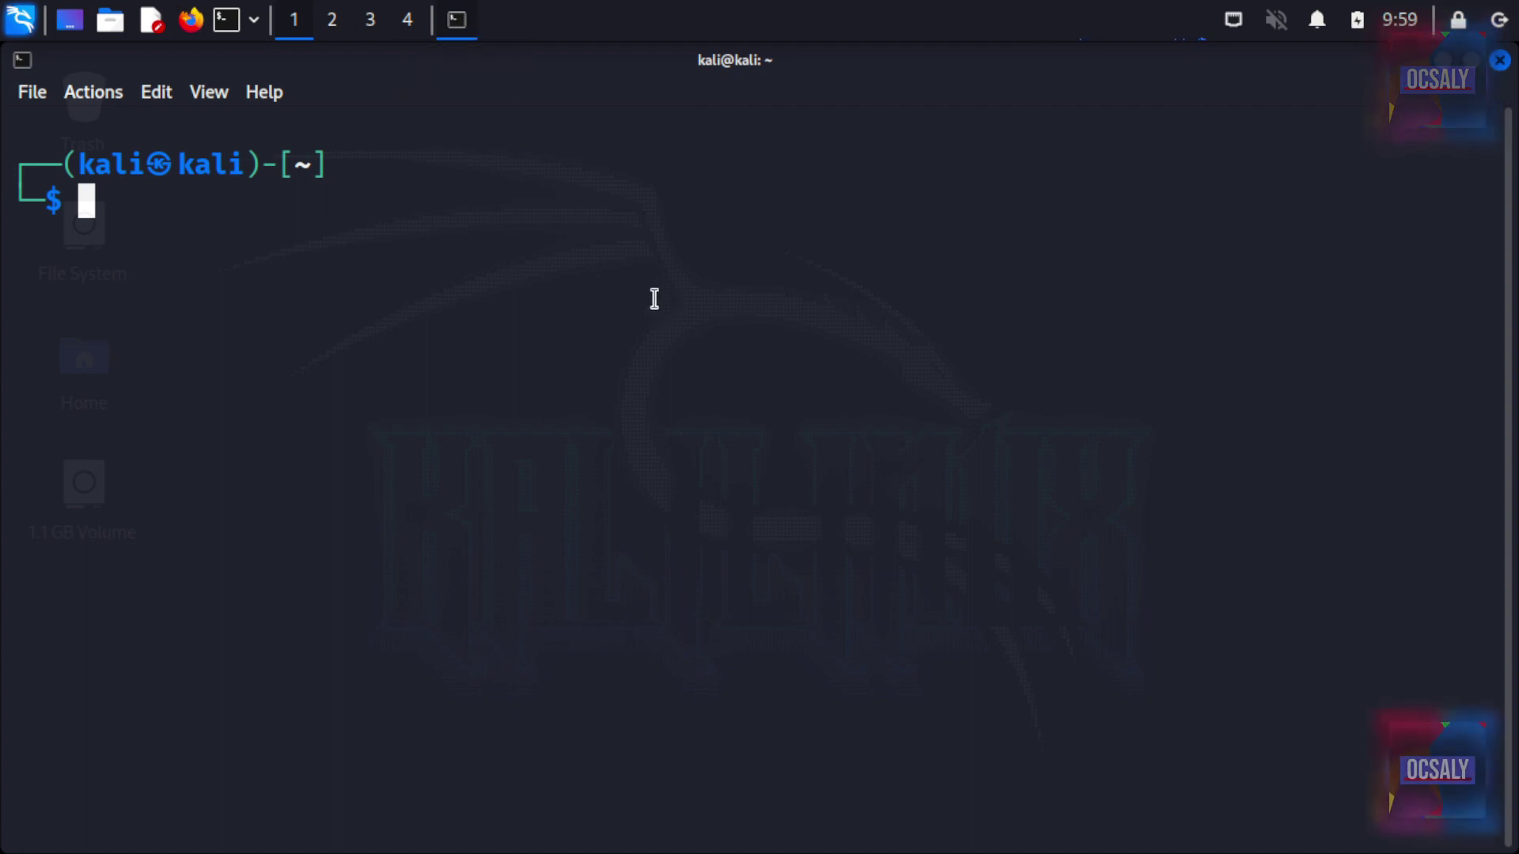
pyautogui.write('sudo fdisk -l')
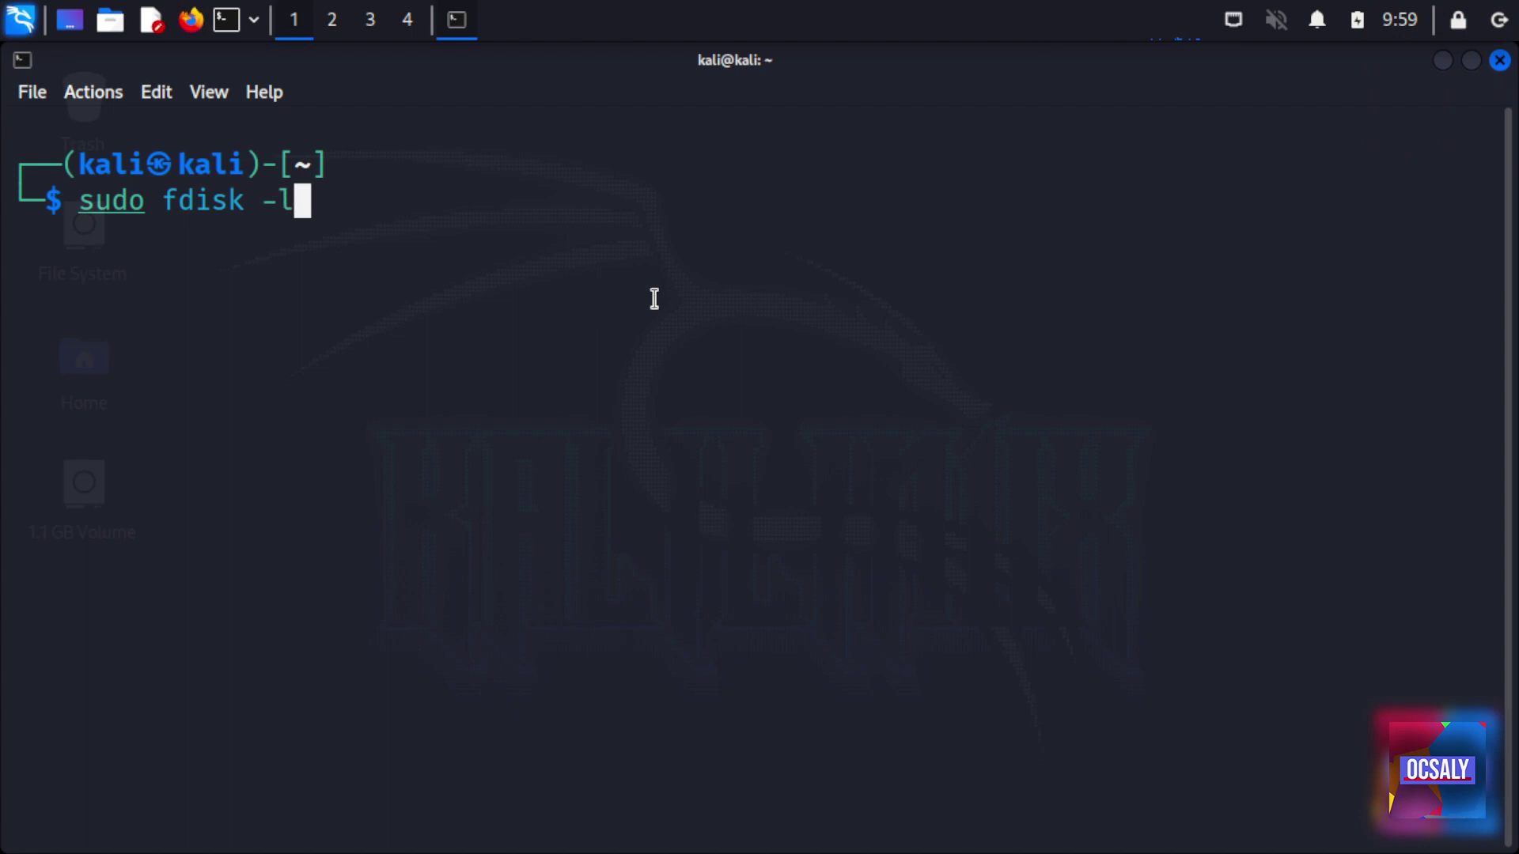
pyautogui.press('Return')
pyautogui.press('Return')
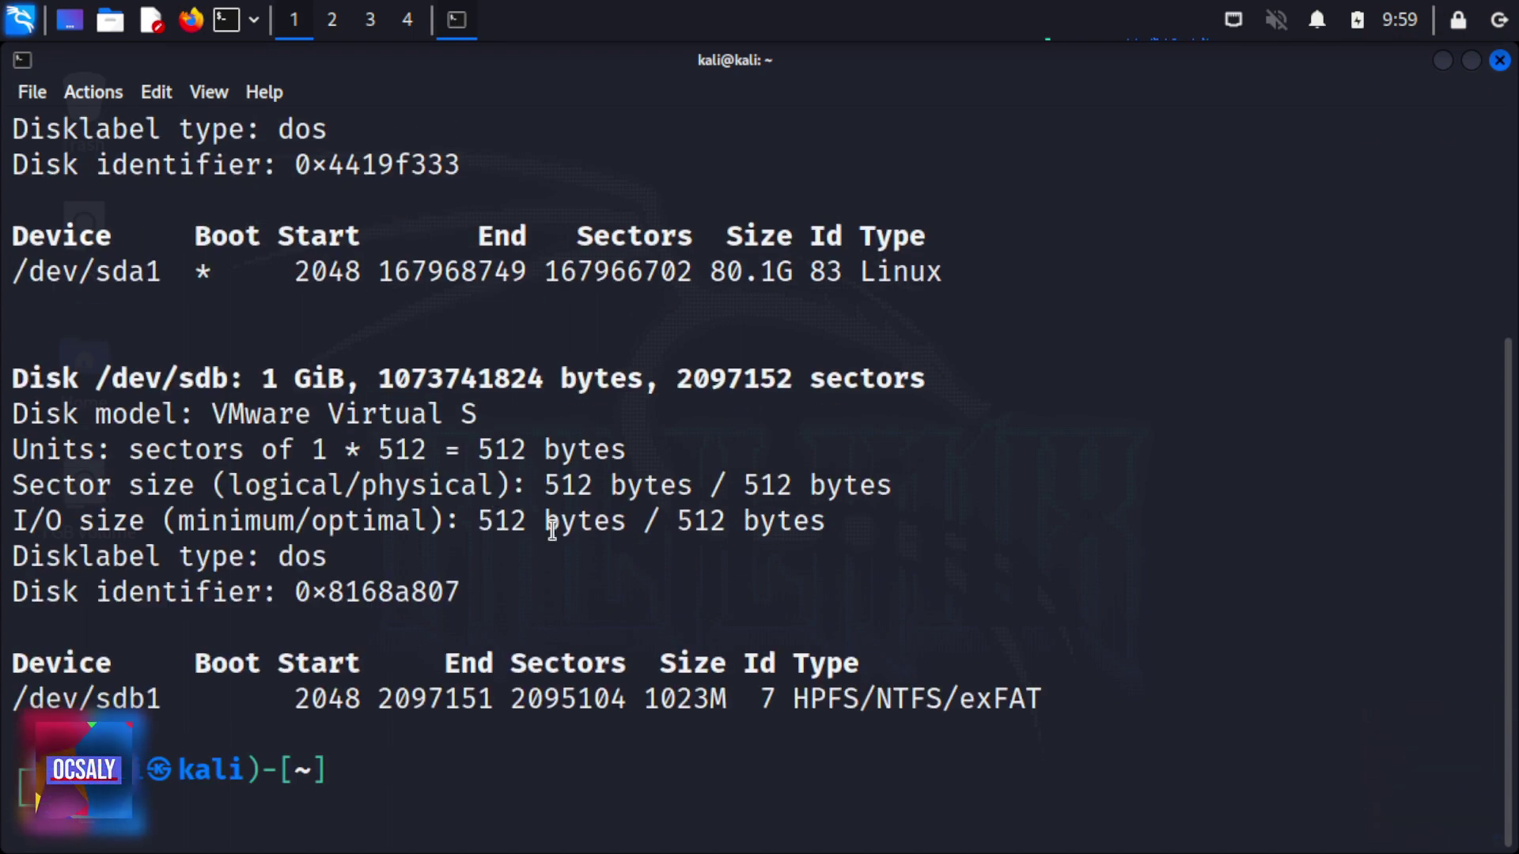
pyautogui.moveTo(266, 376); pyautogui.dragTo(363, 384)
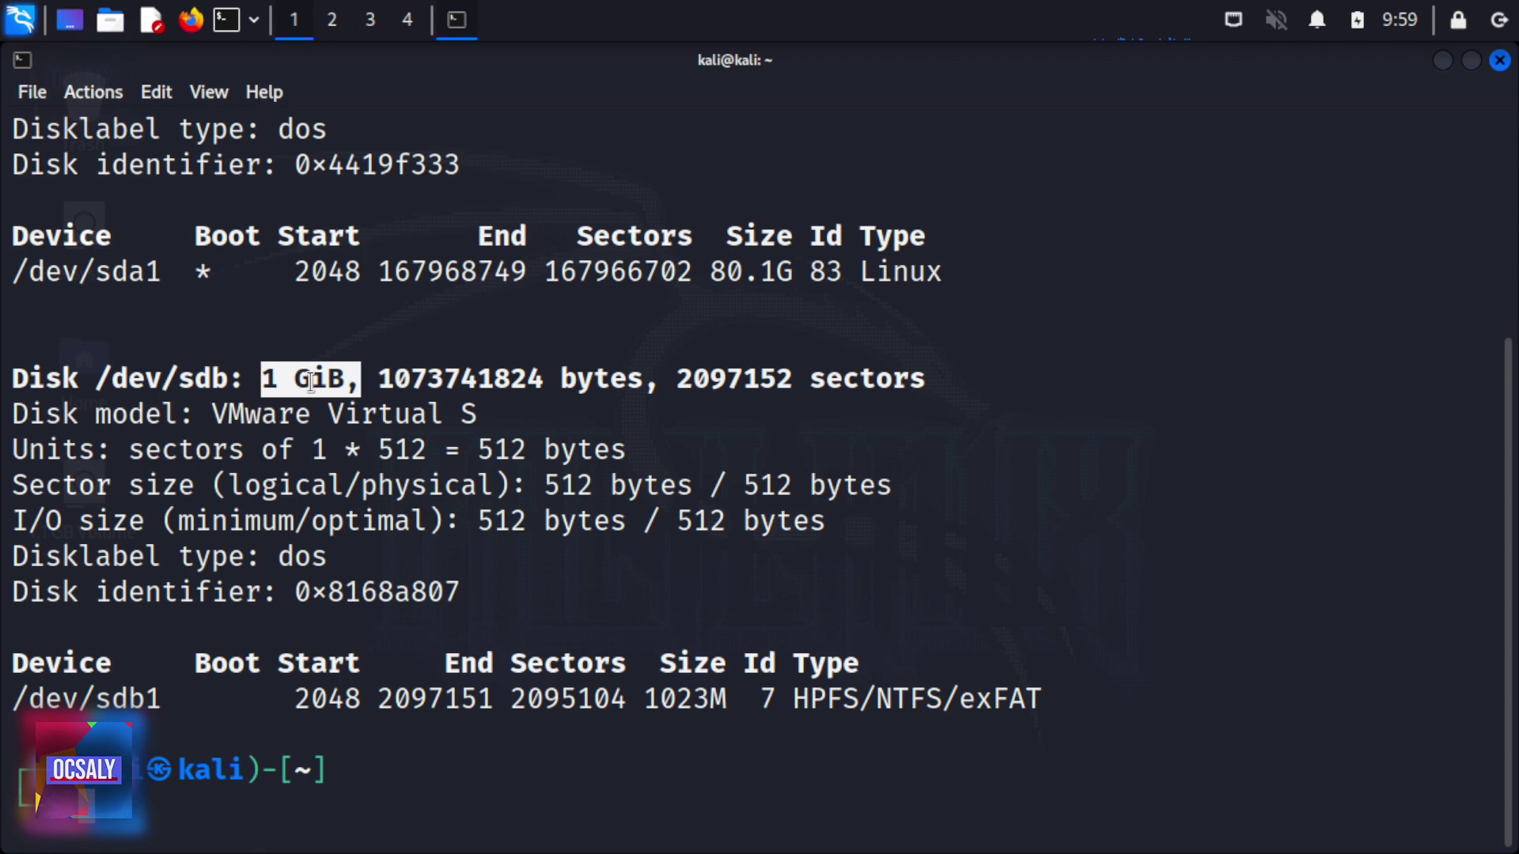
pyautogui.click(502, 624)
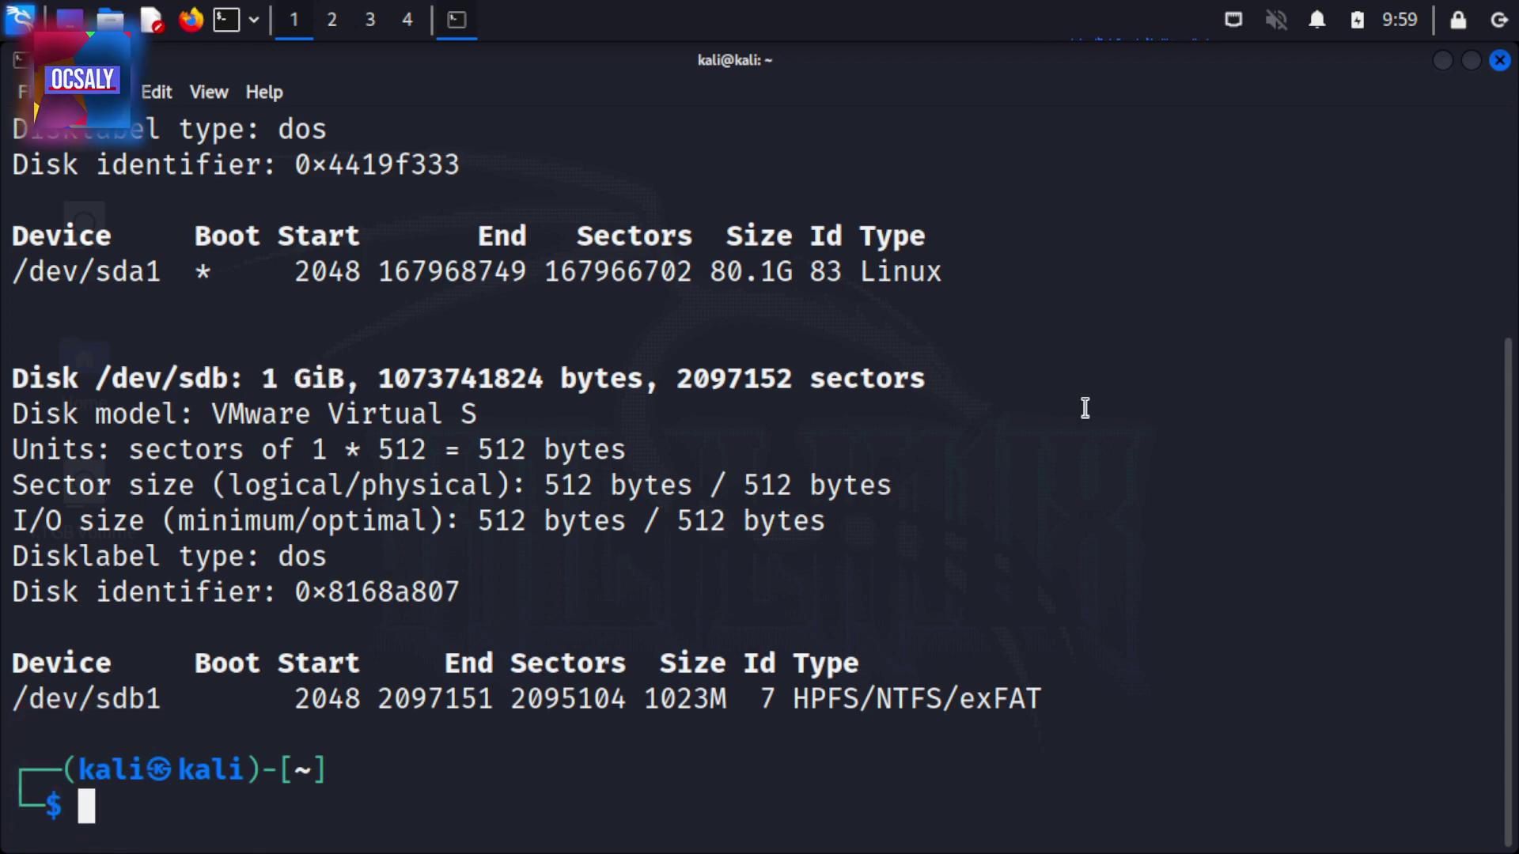
# Launch guymager (root) from the application menu search 'guy' and authenticate with the account password
pyautogui.press('super')
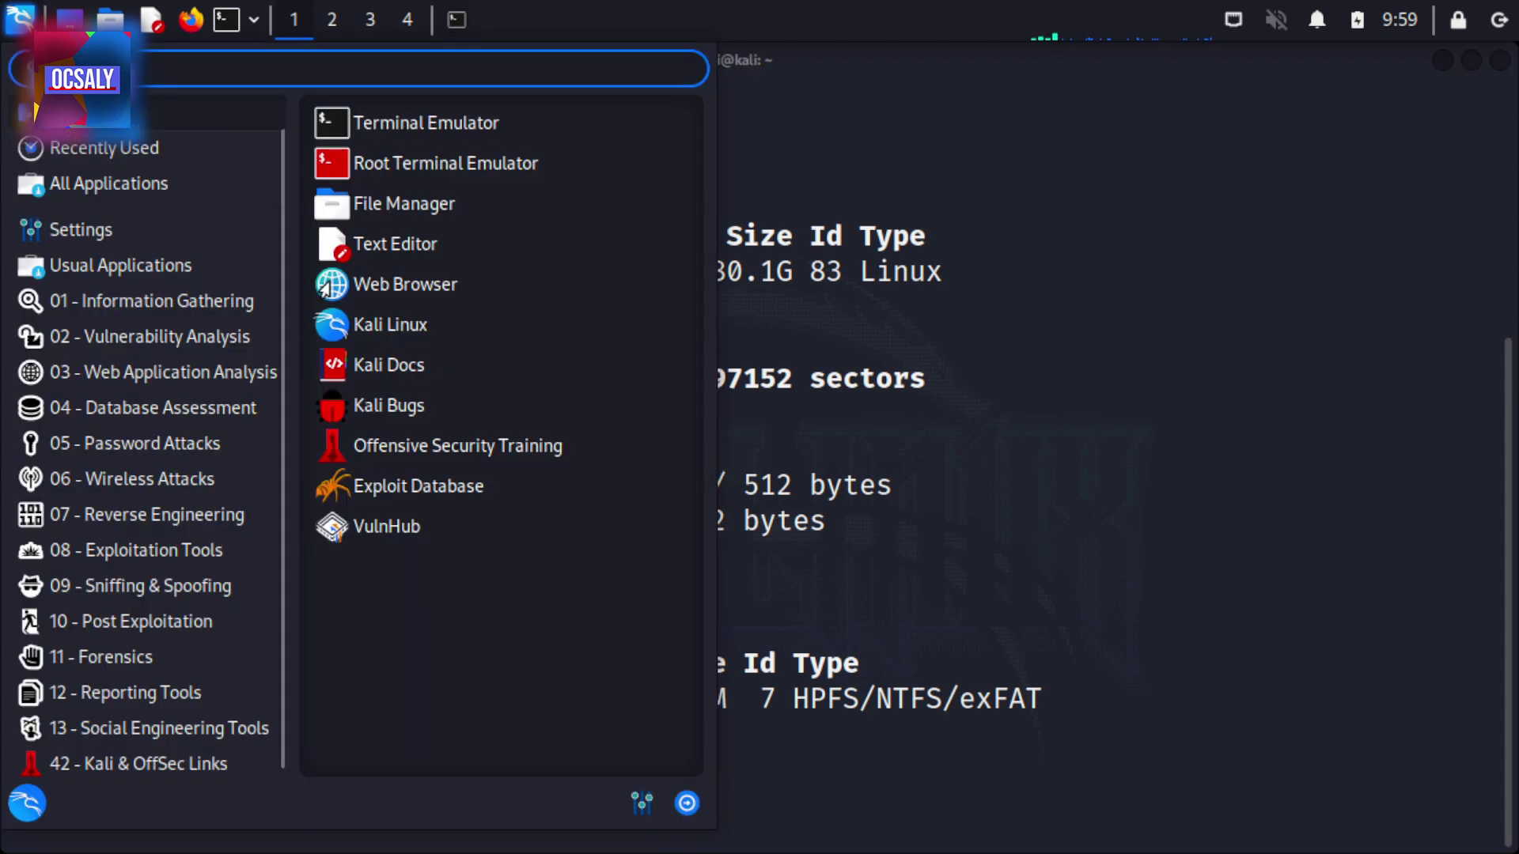
pyautogui.write('guy')
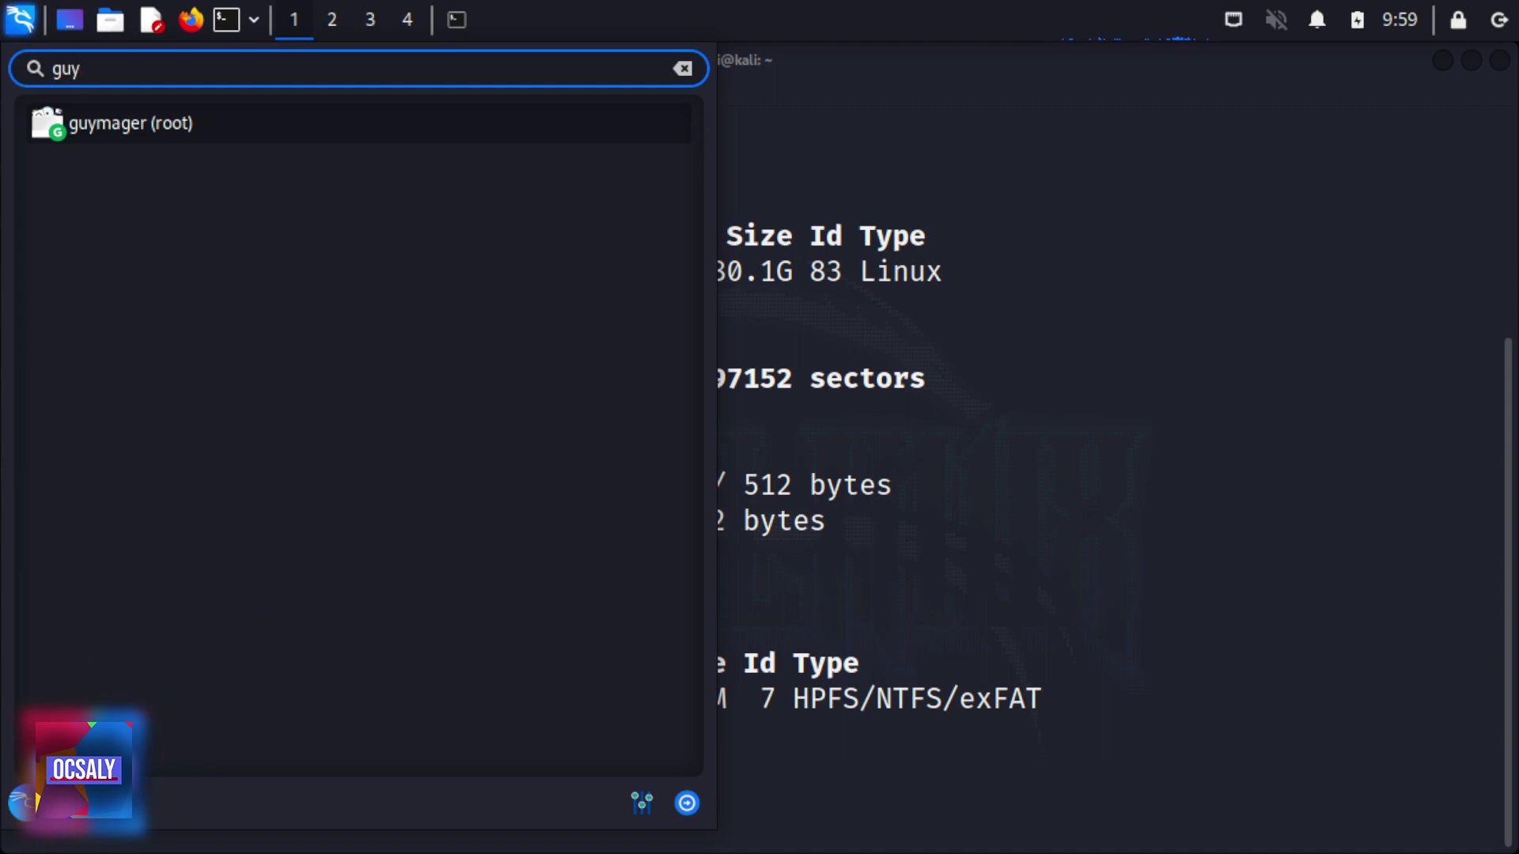
pyautogui.click(223, 125)
pyautogui.click(627, 498)
pyautogui.write('kali')
pyautogui.press('Return')
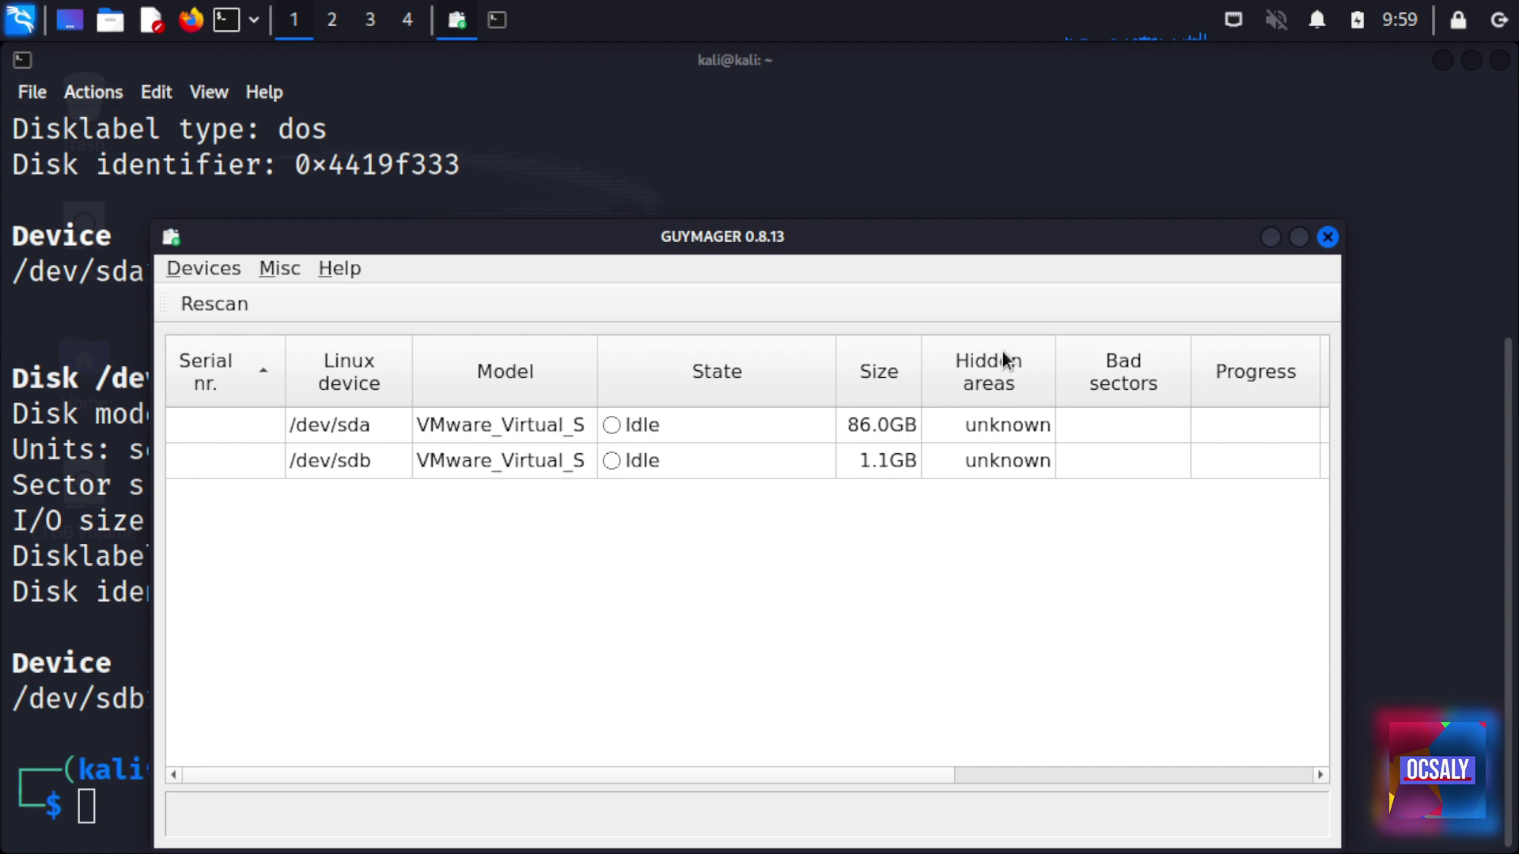
# Close that Guymager window and relaunch it from the terminal with sudo guymager
pyautogui.click(1327, 237)
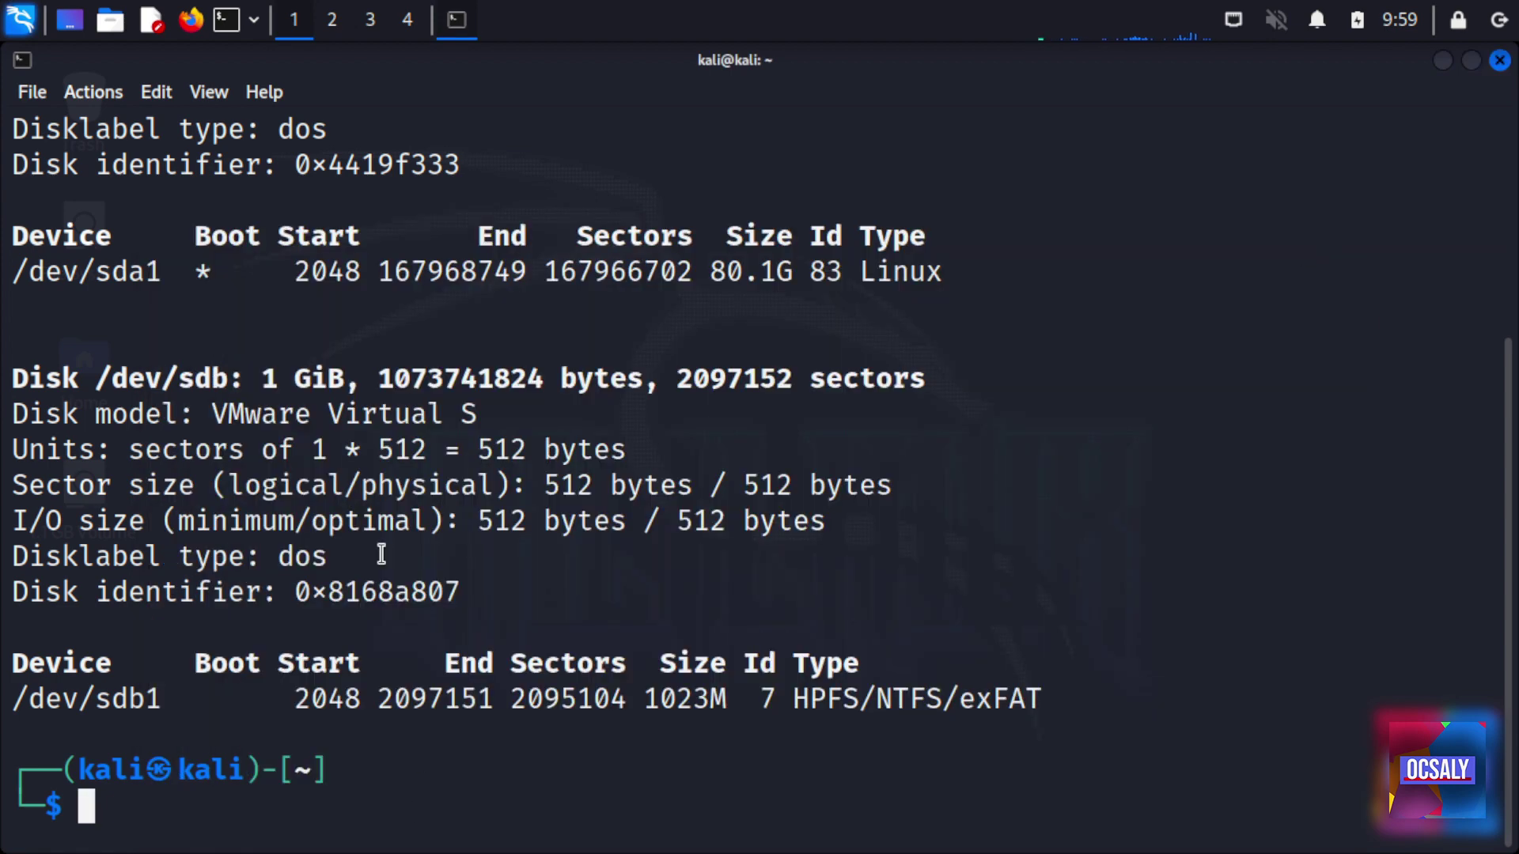
pyautogui.write('sudo guymager')
pyautogui.press('Return')
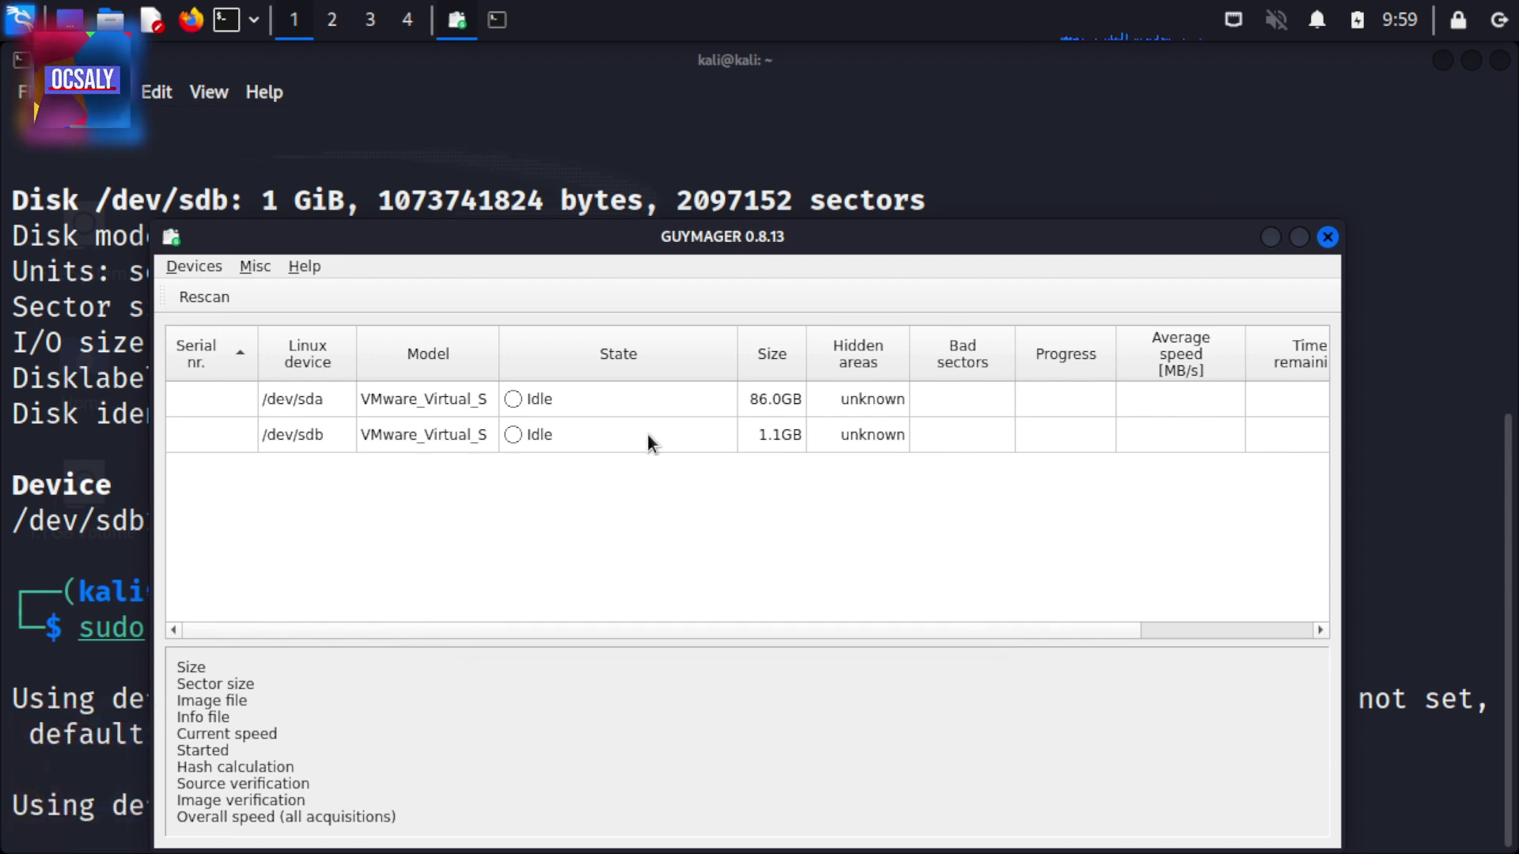
# Maximise Guymager, select /dev/sdb to see its 1,073,741,824-byte size, and sort by Linux device
pyautogui.doubleClick(671, 230)
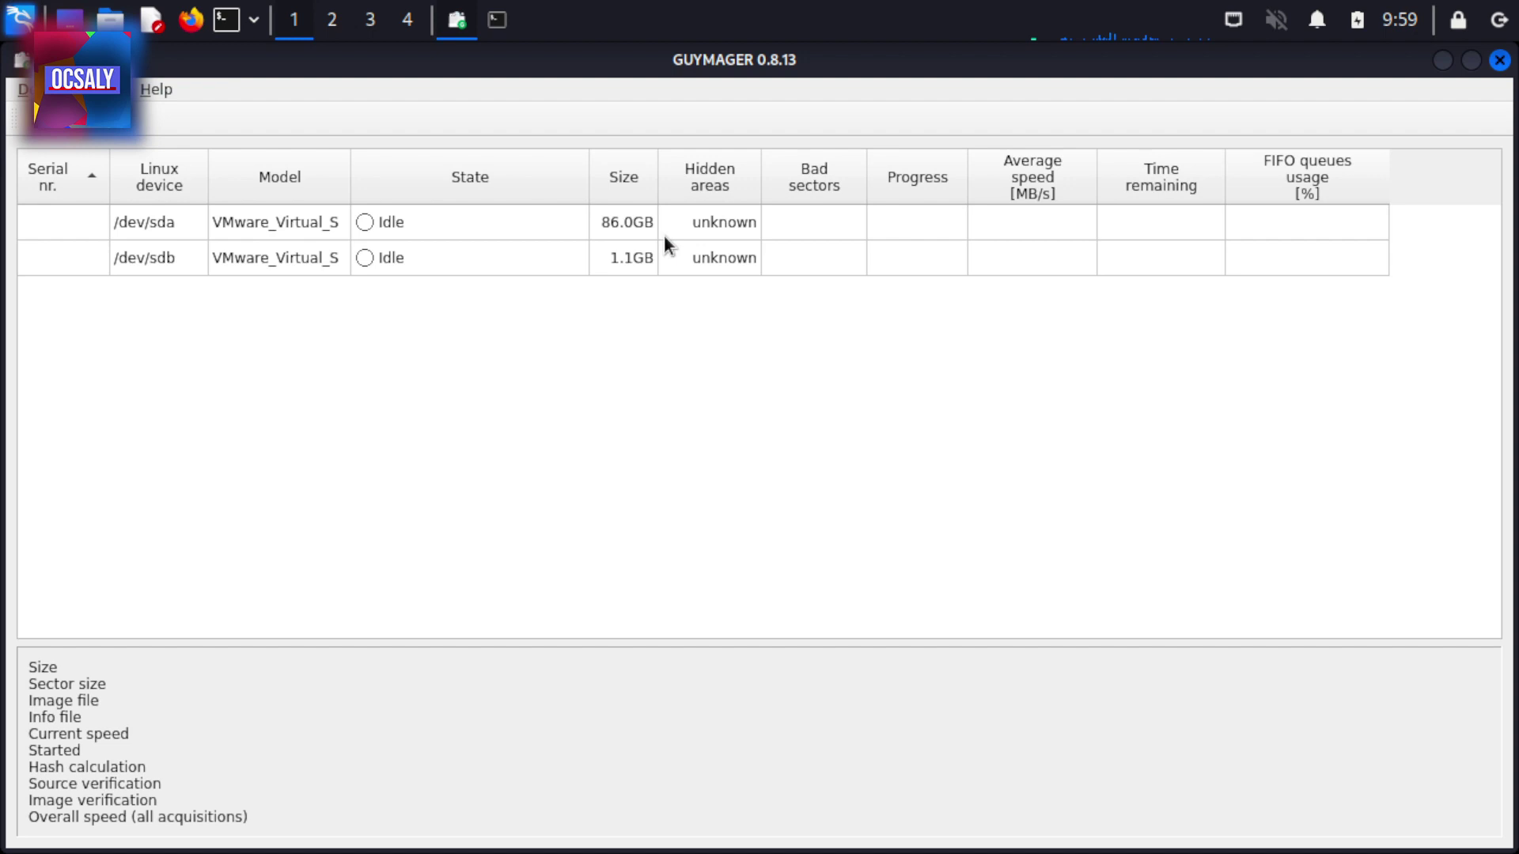
pyautogui.click(635, 264)
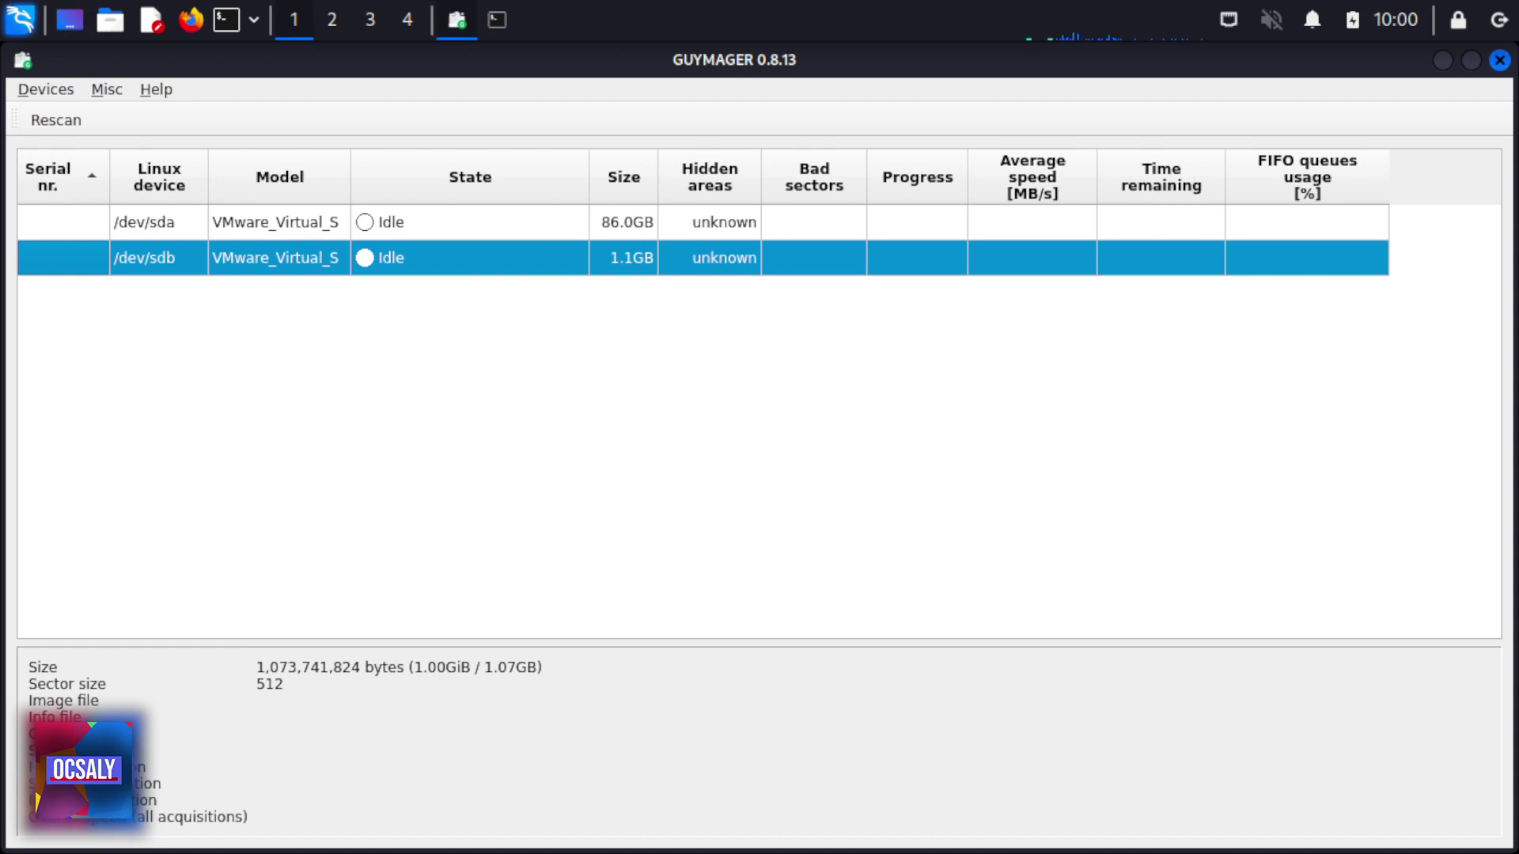
pyautogui.click(166, 174)
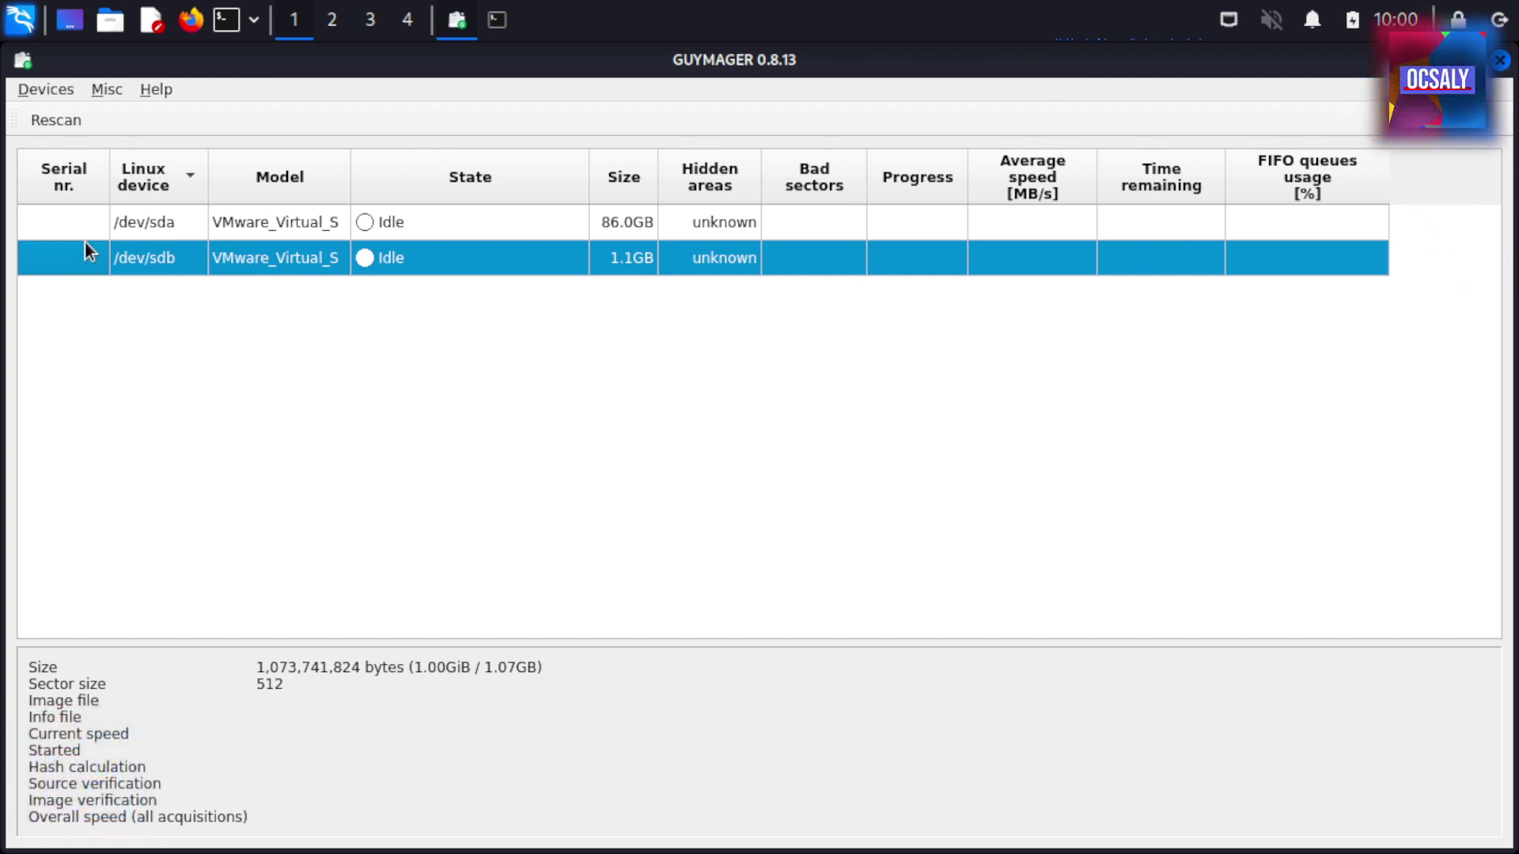
# Choose Acquire image from /dev/sdb's context menu to open its acquisition dialog
pyautogui.rightClick(151, 250)
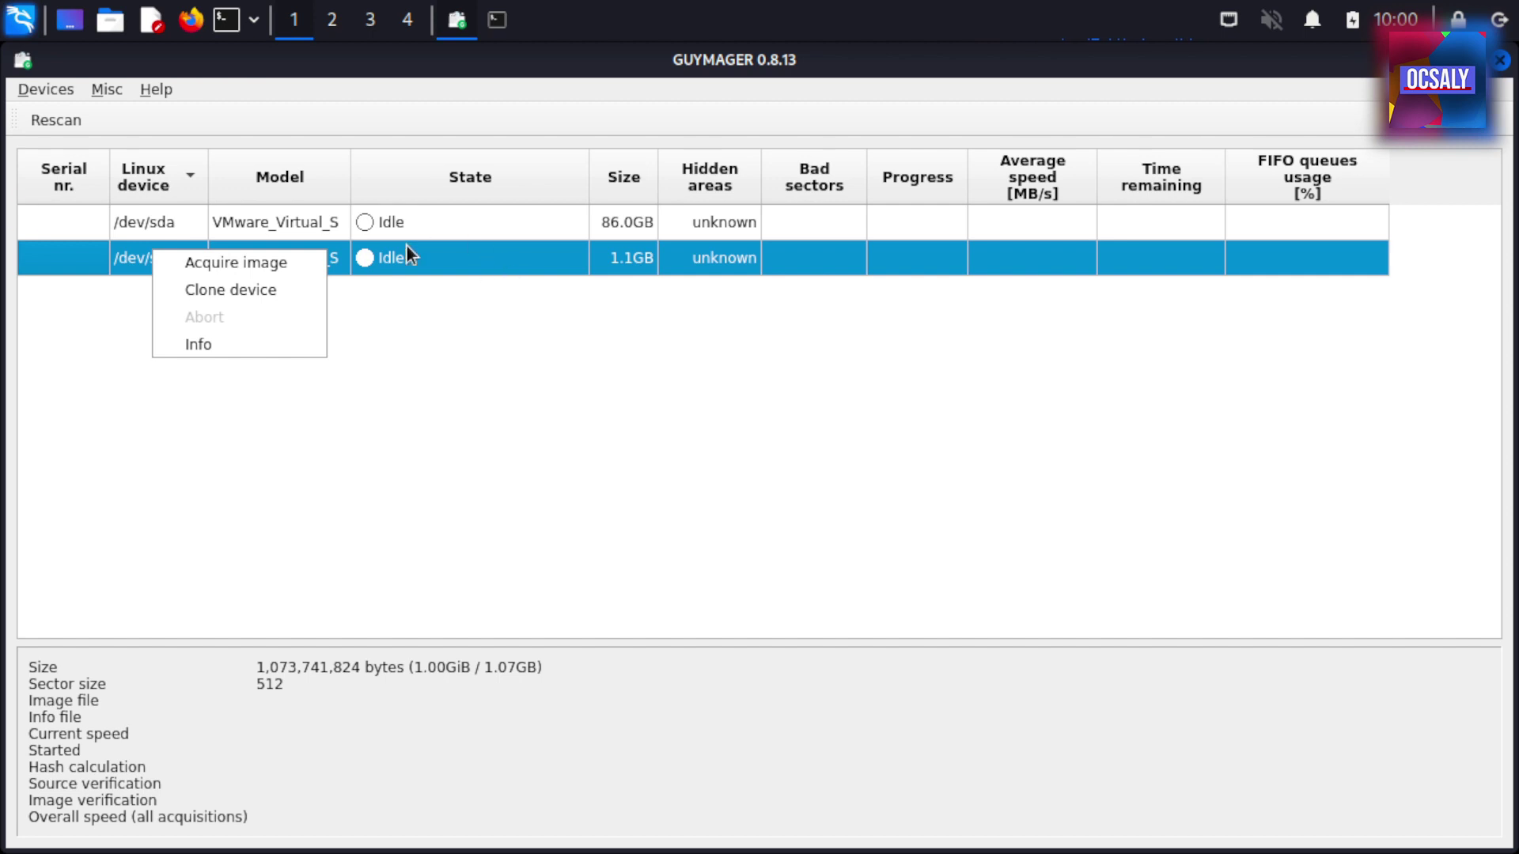
pyautogui.click(175, 262)
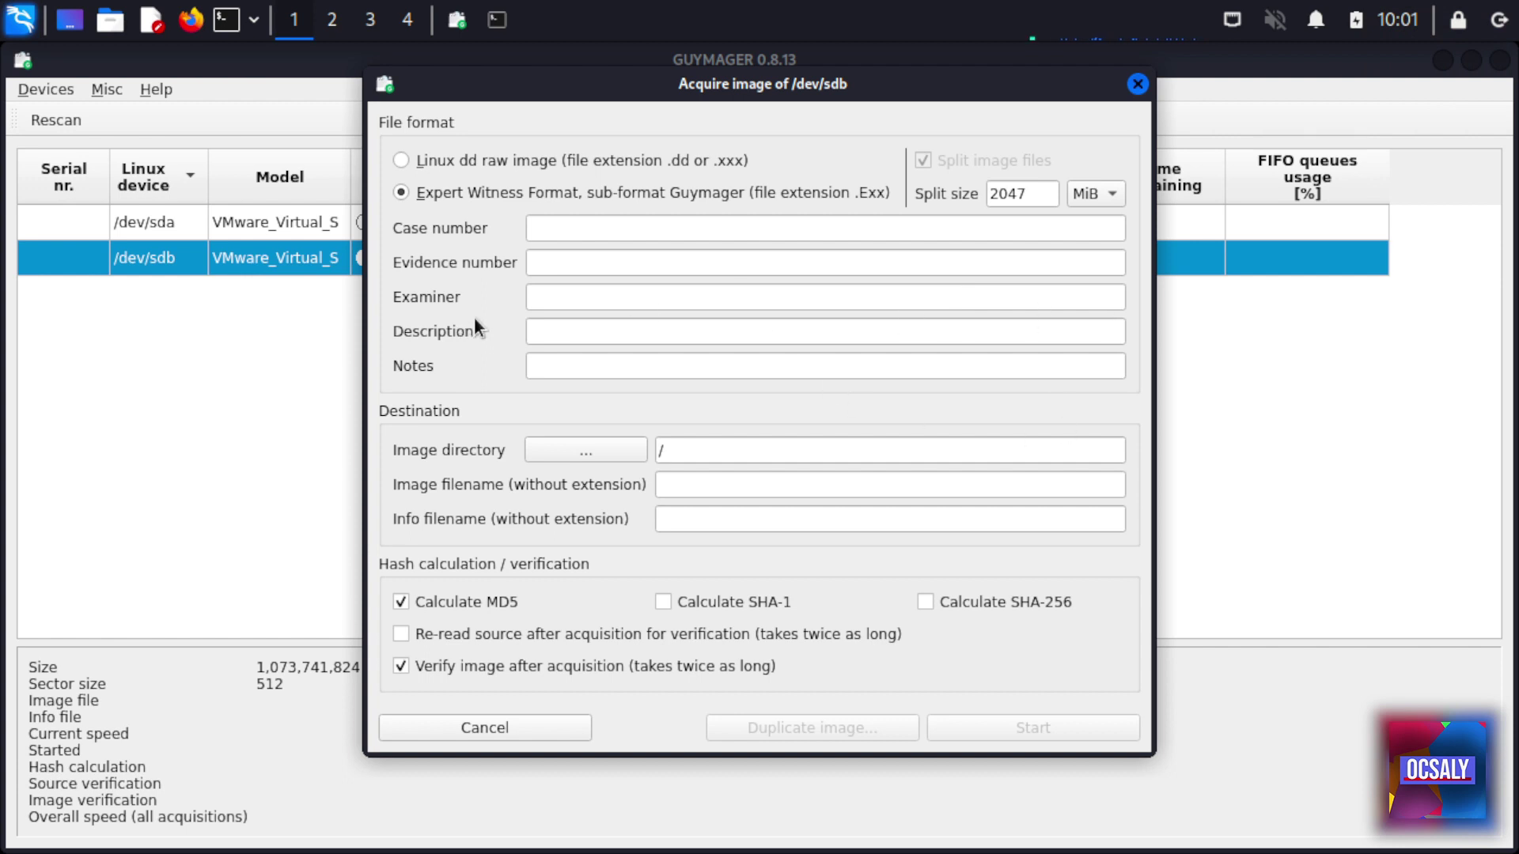
pyautogui.click(1062, 332)
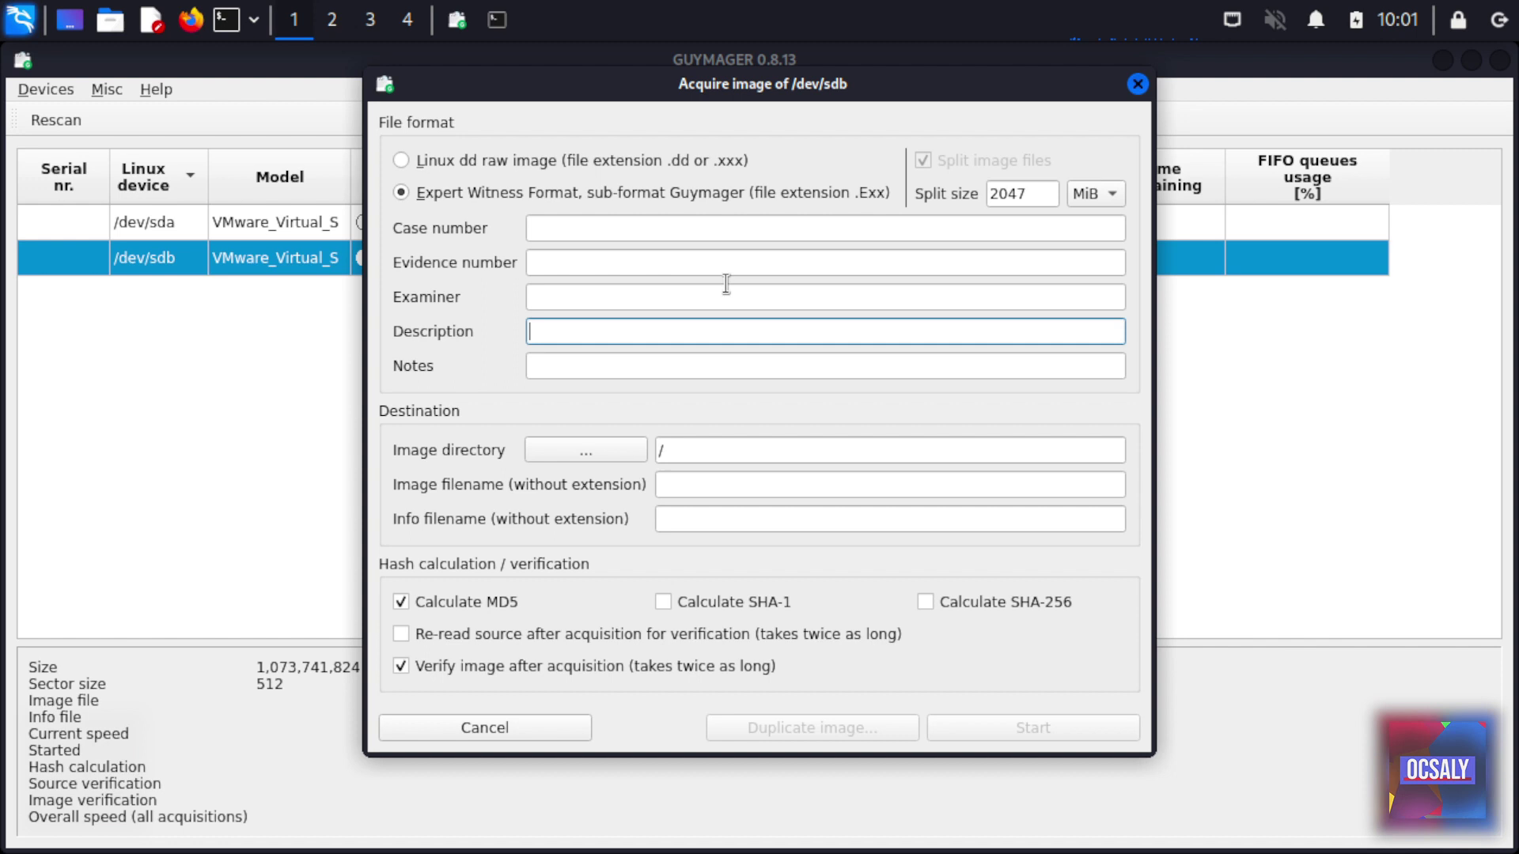
pyautogui.click(704, 458)
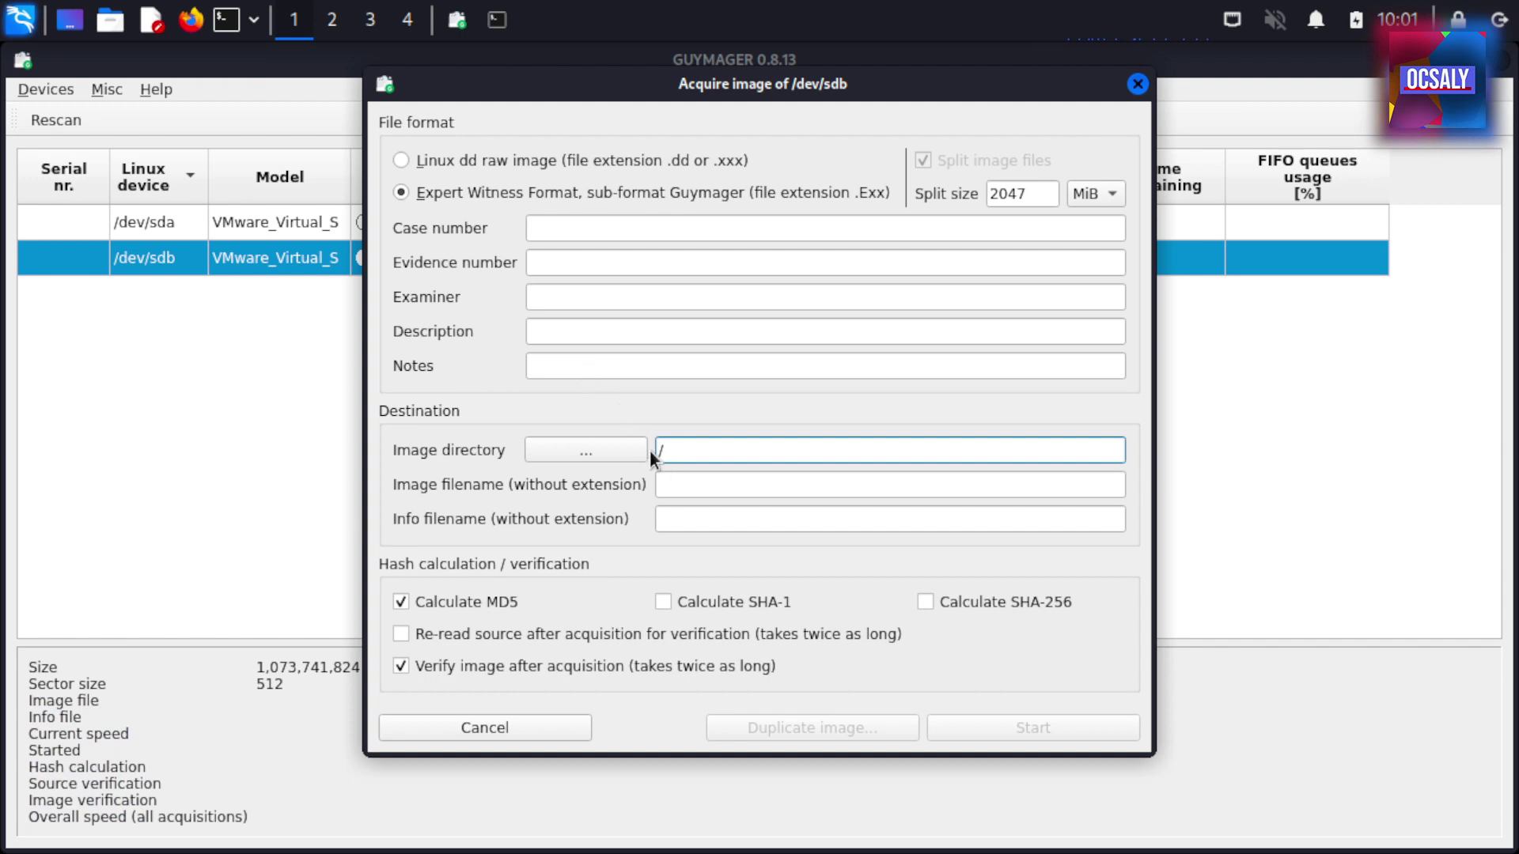
pyautogui.click(711, 489)
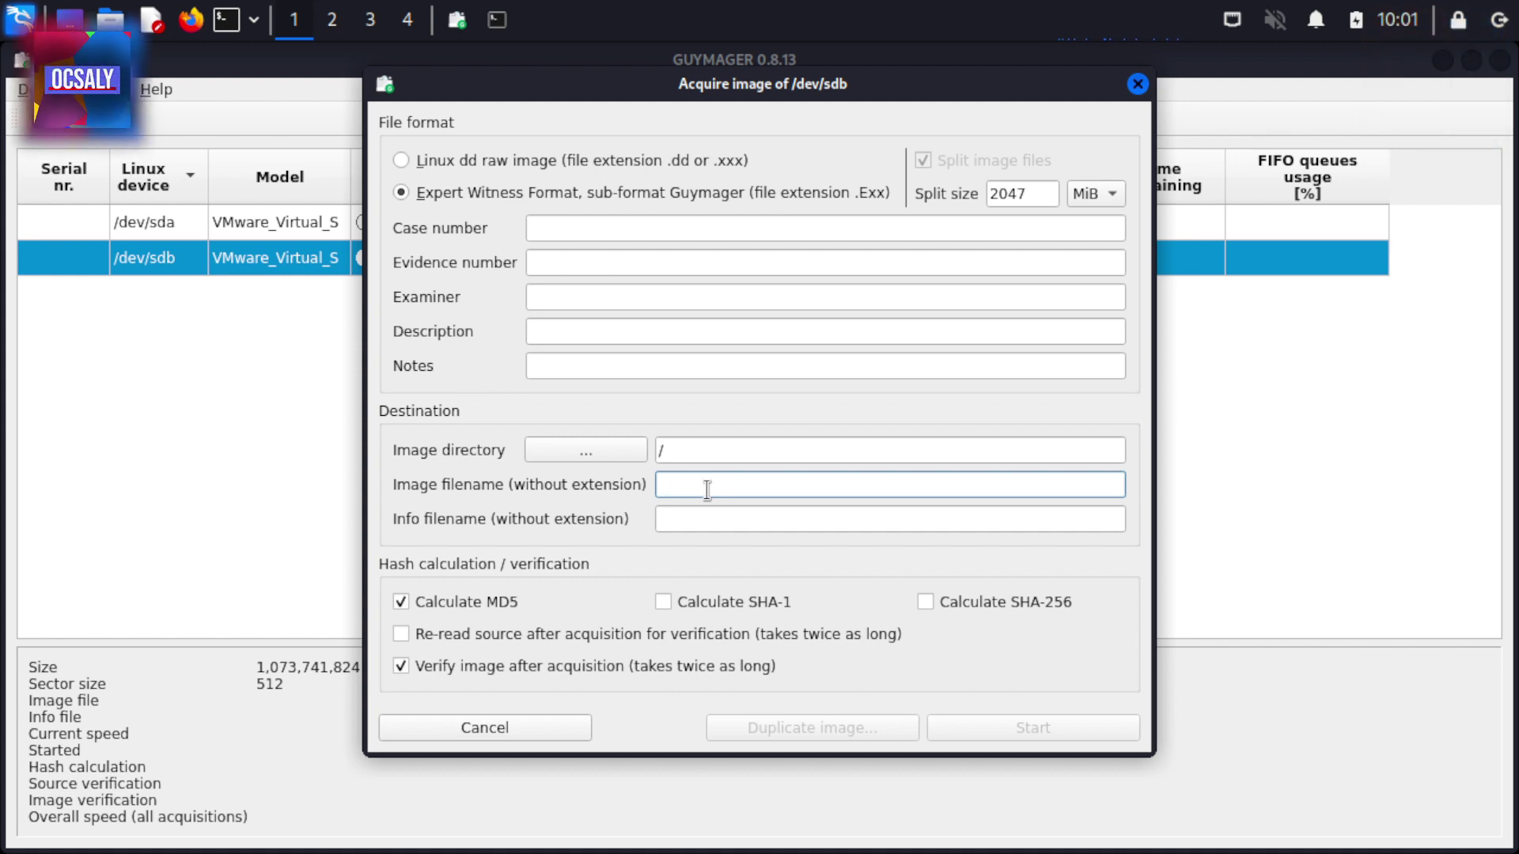
pyautogui.click(766, 516)
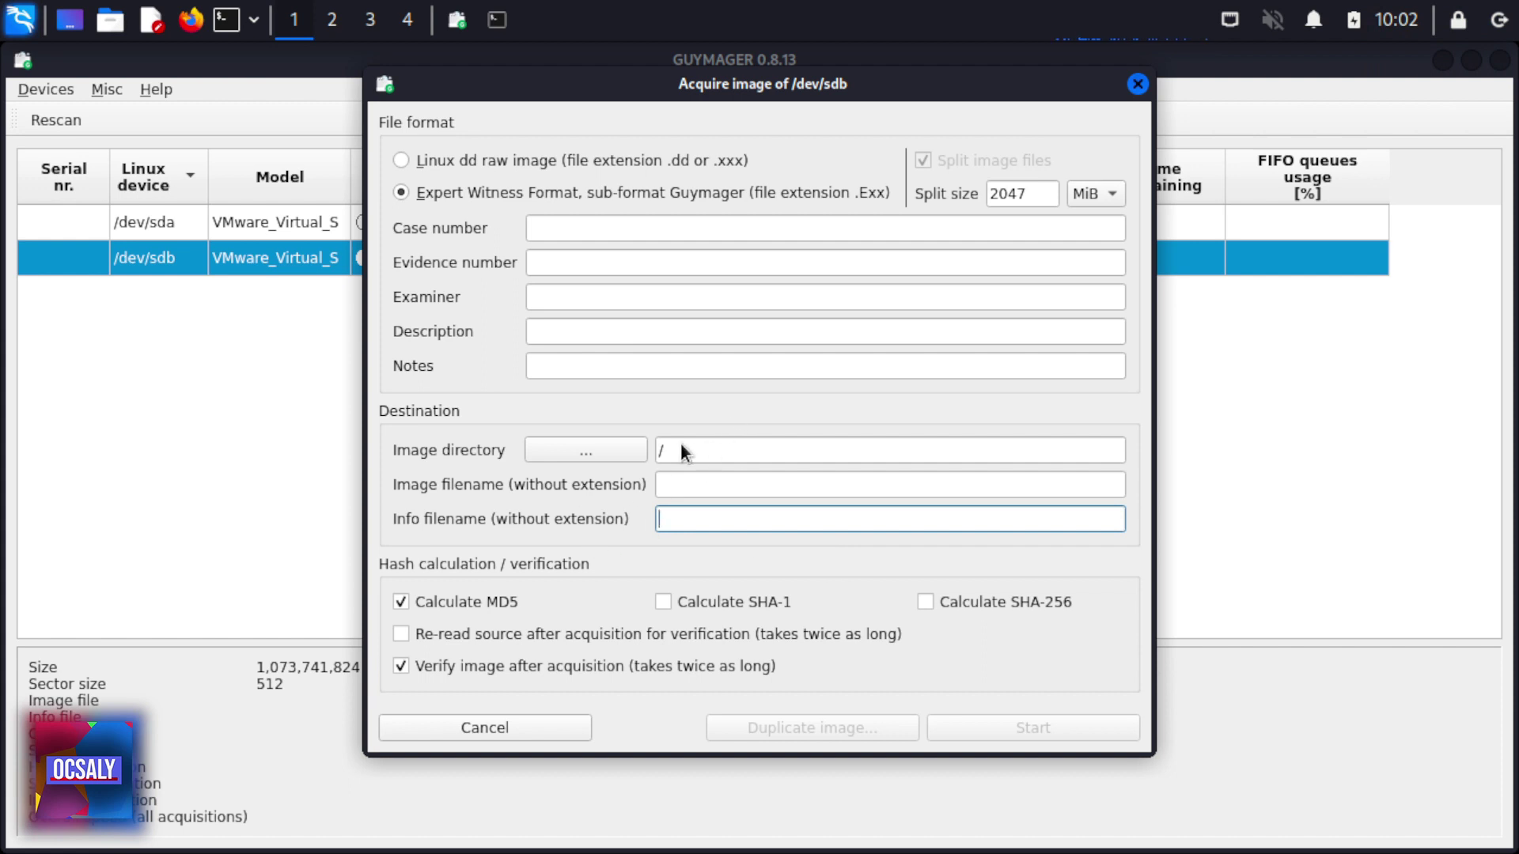
# Browse the image directory picker to the /home/kali folder
pyautogui.click(611, 450)
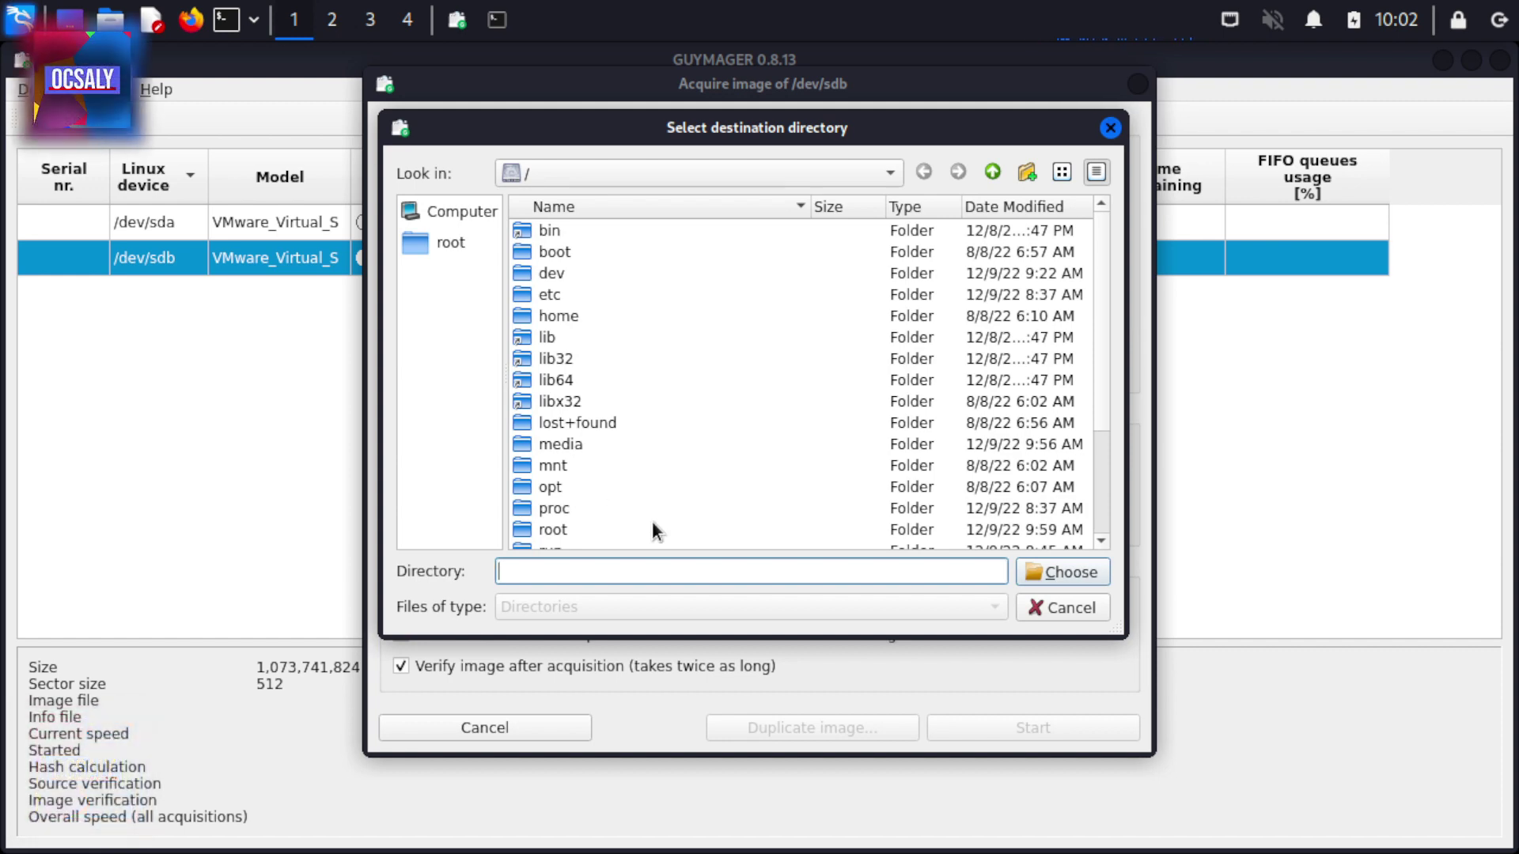
pyautogui.click(1055, 614)
pyautogui.click(608, 447)
pyautogui.scroll(-3, 554, 475)
pyautogui.click(552, 467)
pyautogui.scroll(1, 570, 443)
pyautogui.doubleClick(558, 232)
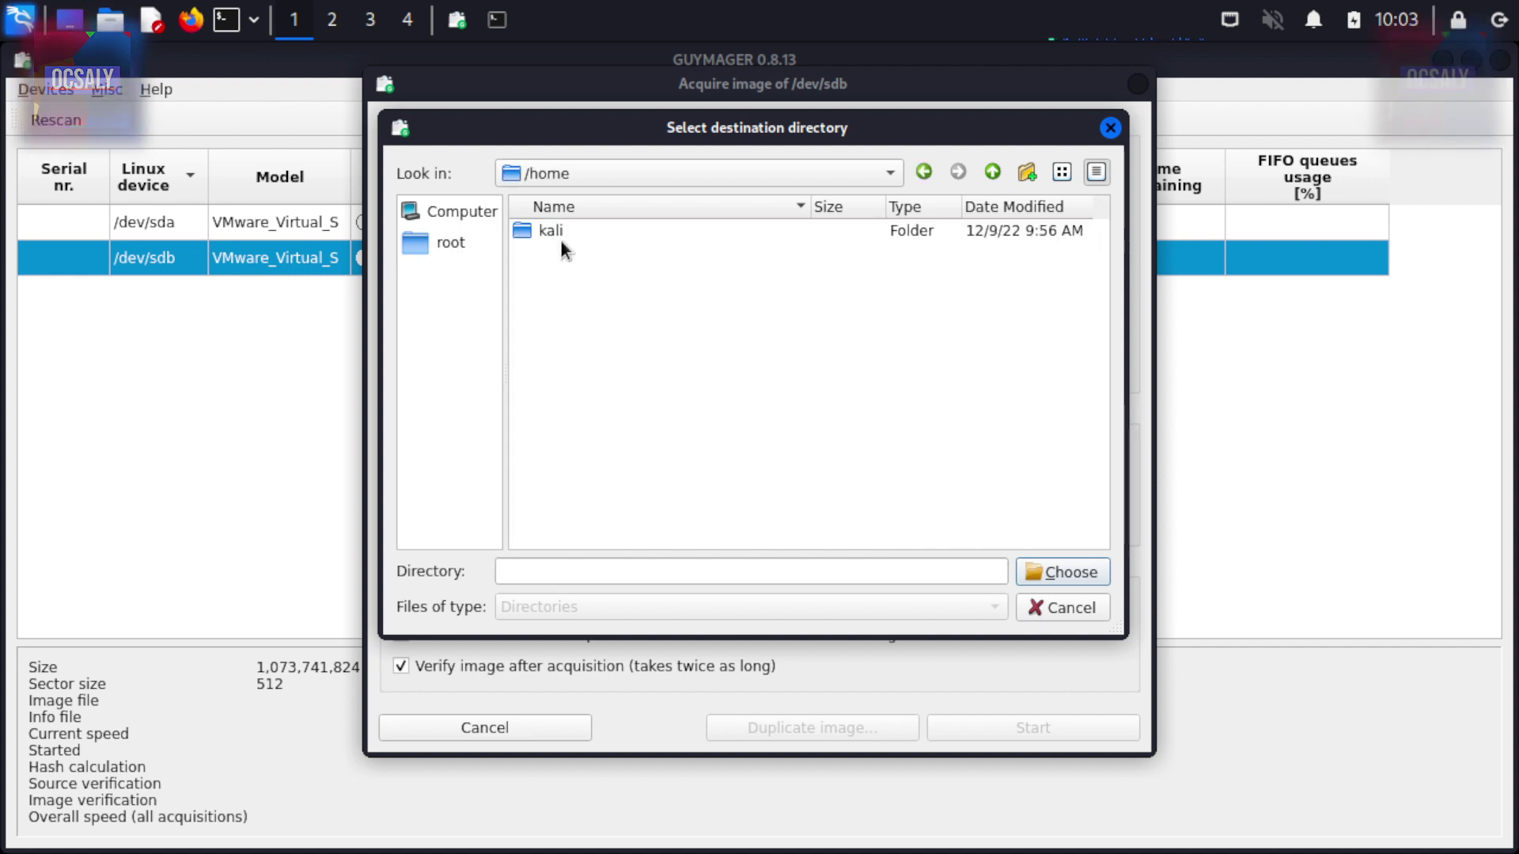
pyautogui.doubleClick(558, 231)
# Create a 'guymager test' folder in /home/kali and choose it as the image directory
pyautogui.rightClick(650, 465)
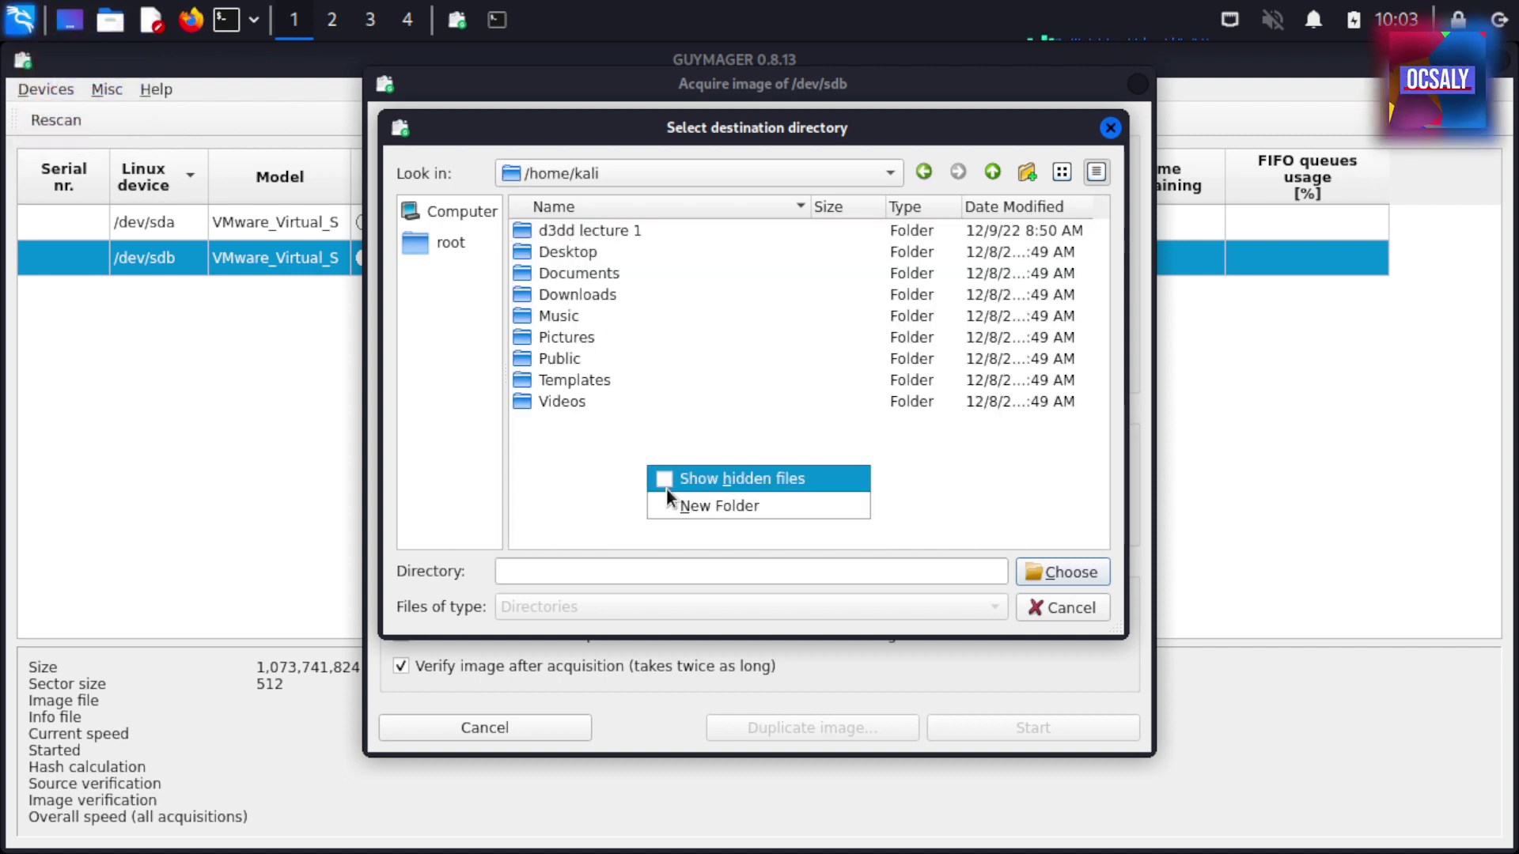
pyautogui.click(706, 503)
pyautogui.write('guym')
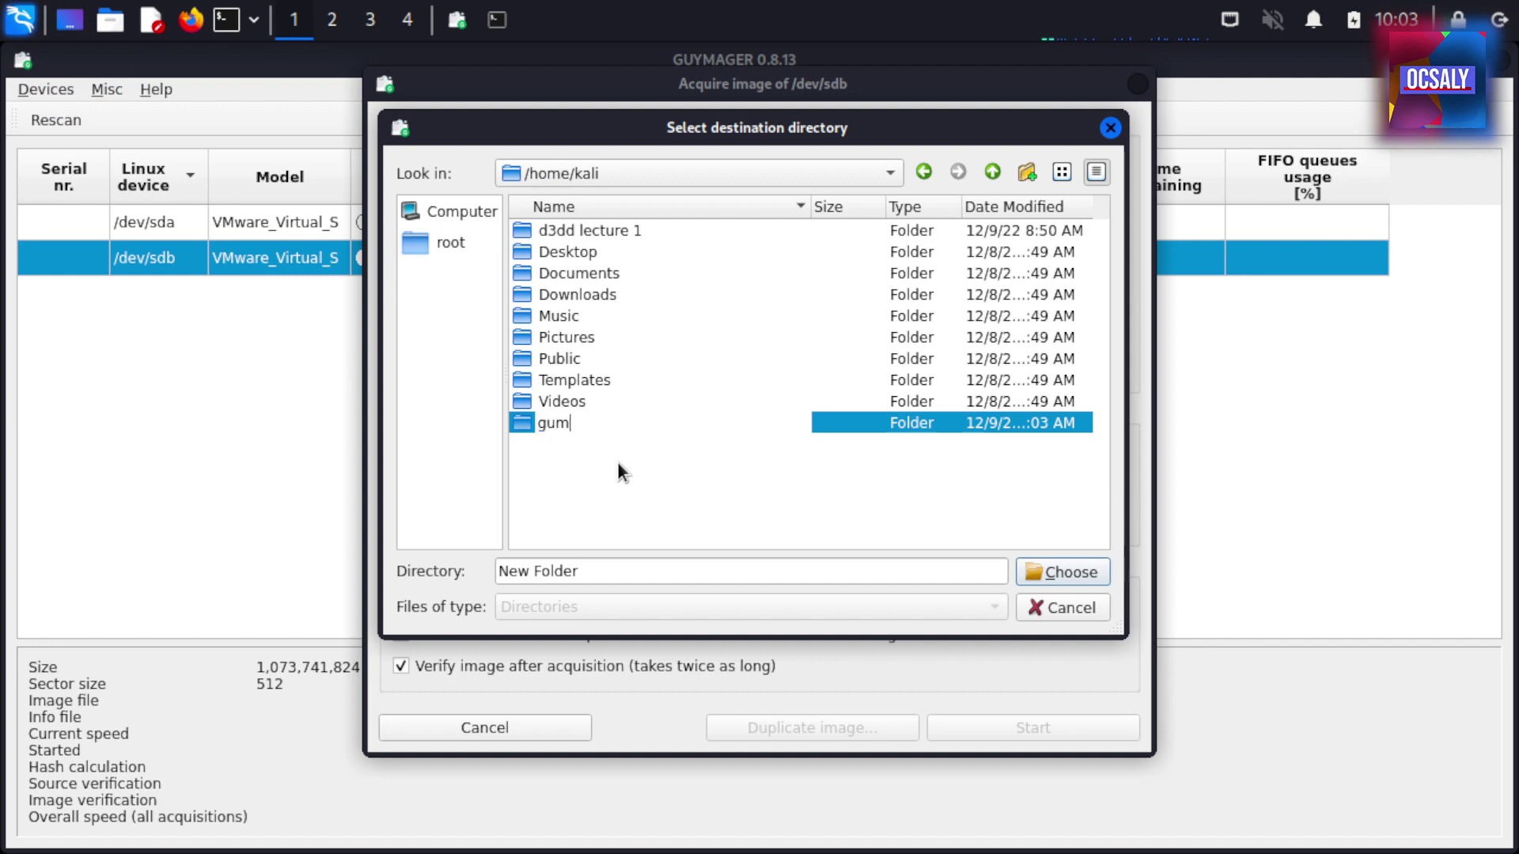
pyautogui.write('ager test')
pyautogui.press('Return')
pyautogui.press('Return')
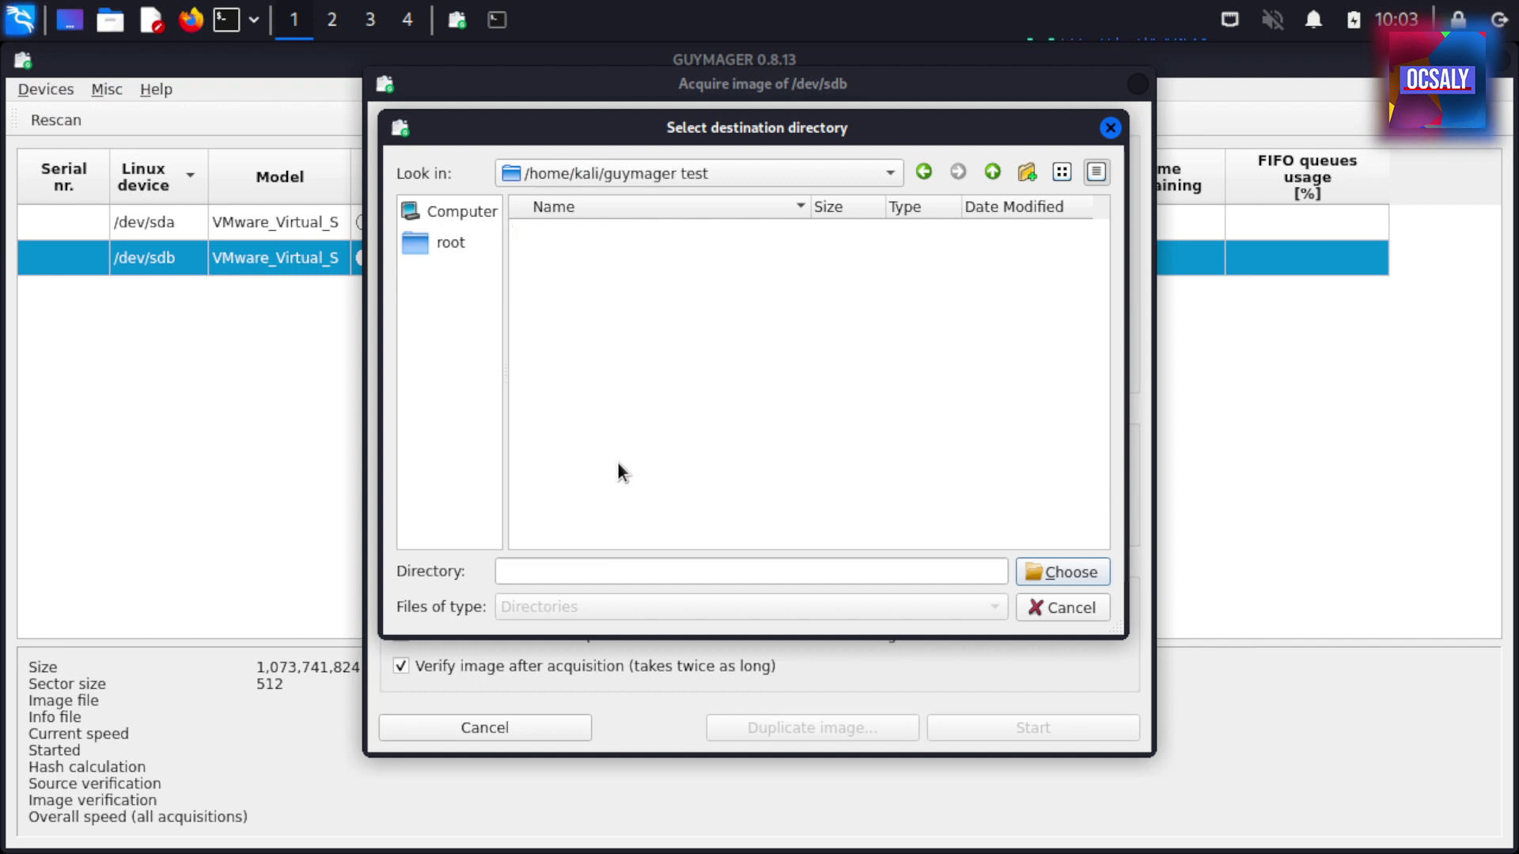
pyautogui.click(1053, 573)
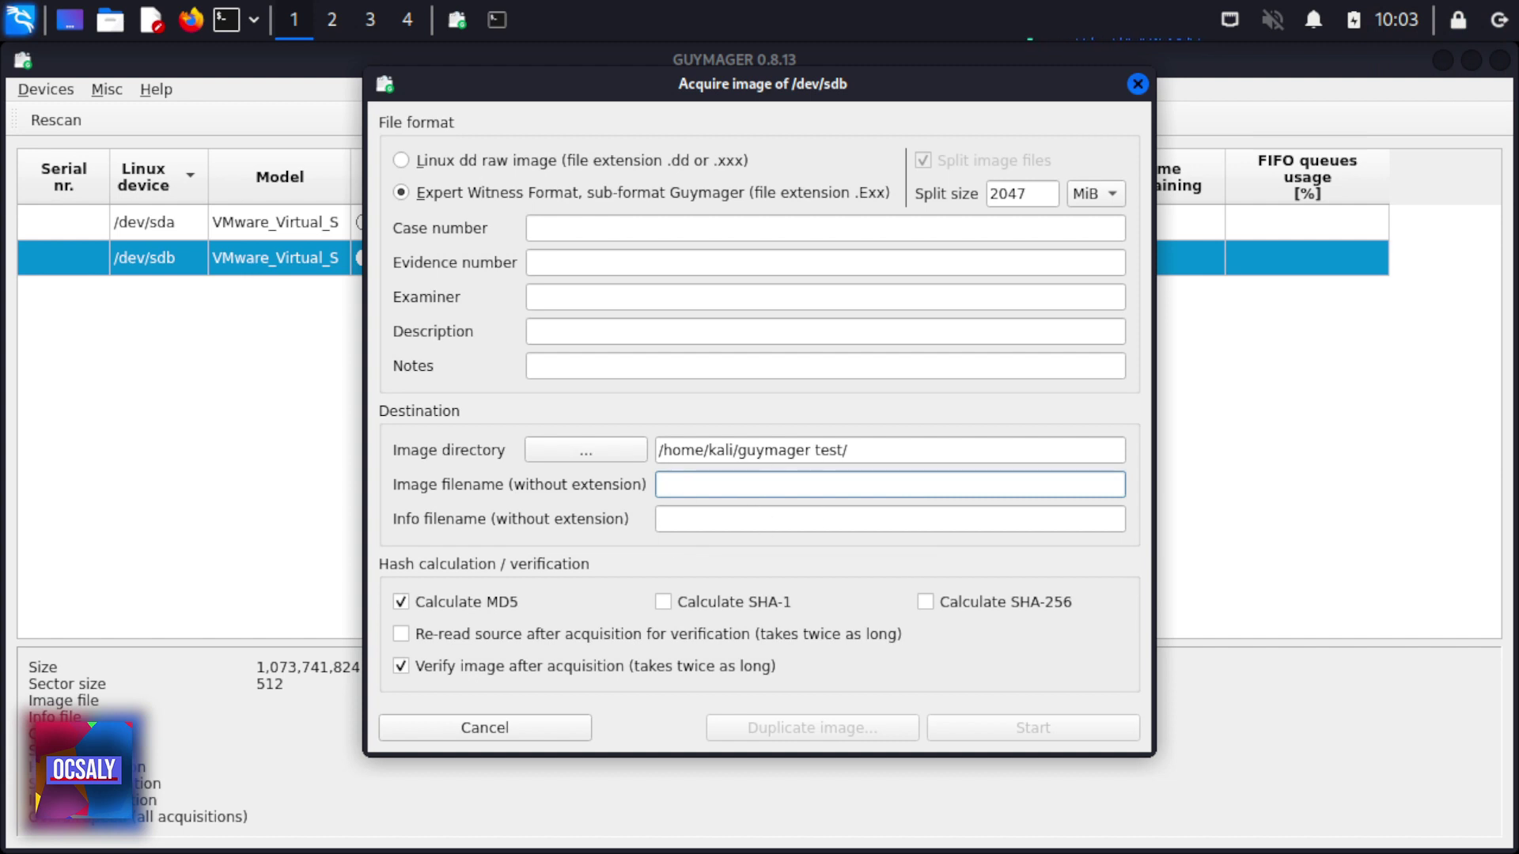
# Enter case number 'Guymager test 001', evidence 001, examiner name, description '1GB Flash drive qcquisition using guymager' and notes
pyautogui.click(562, 237)
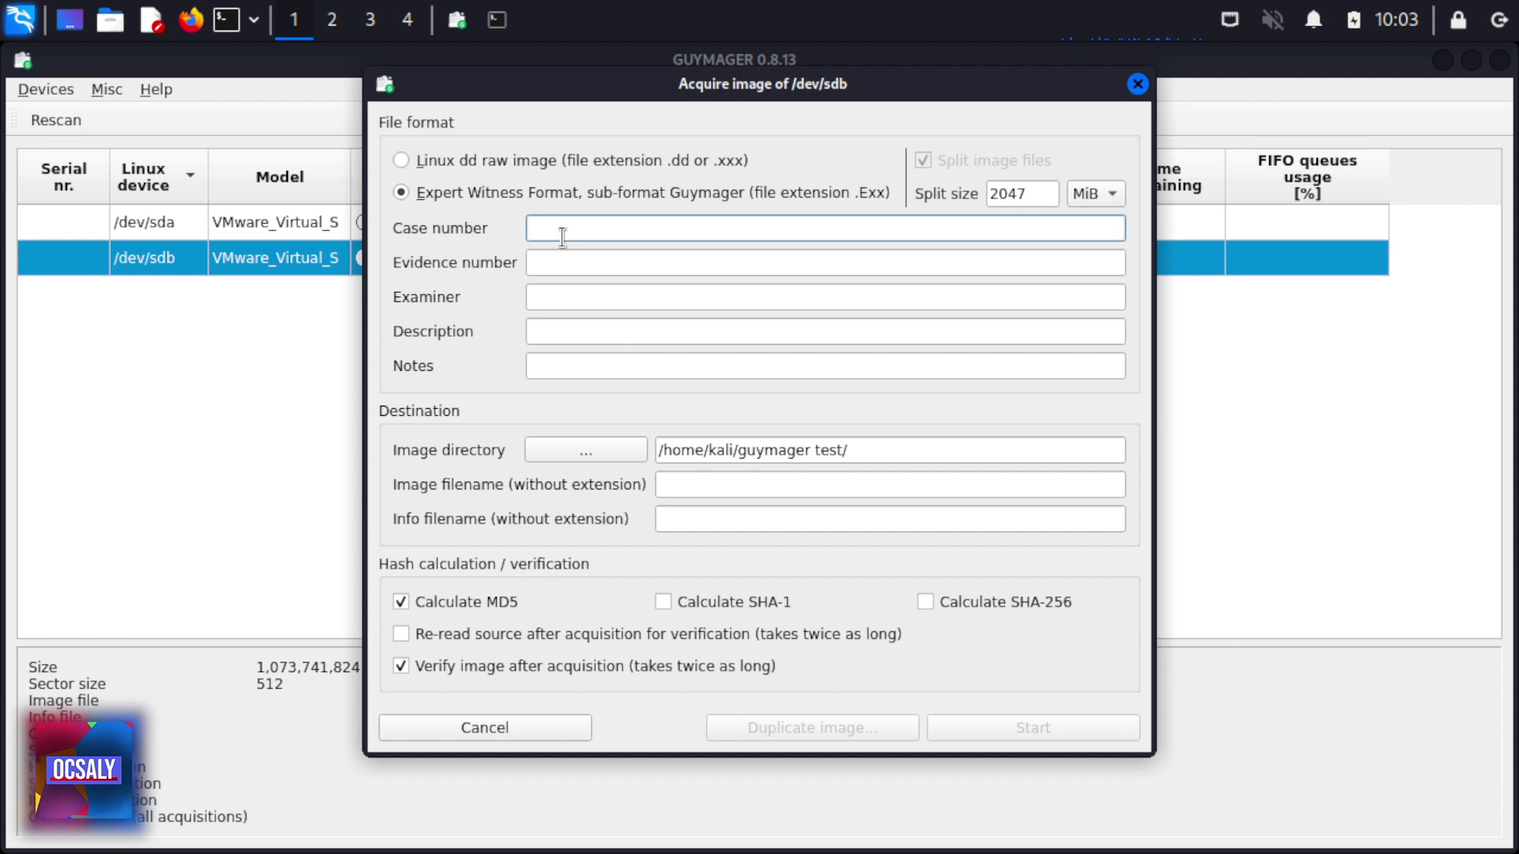
pyautogui.write('Guymager')
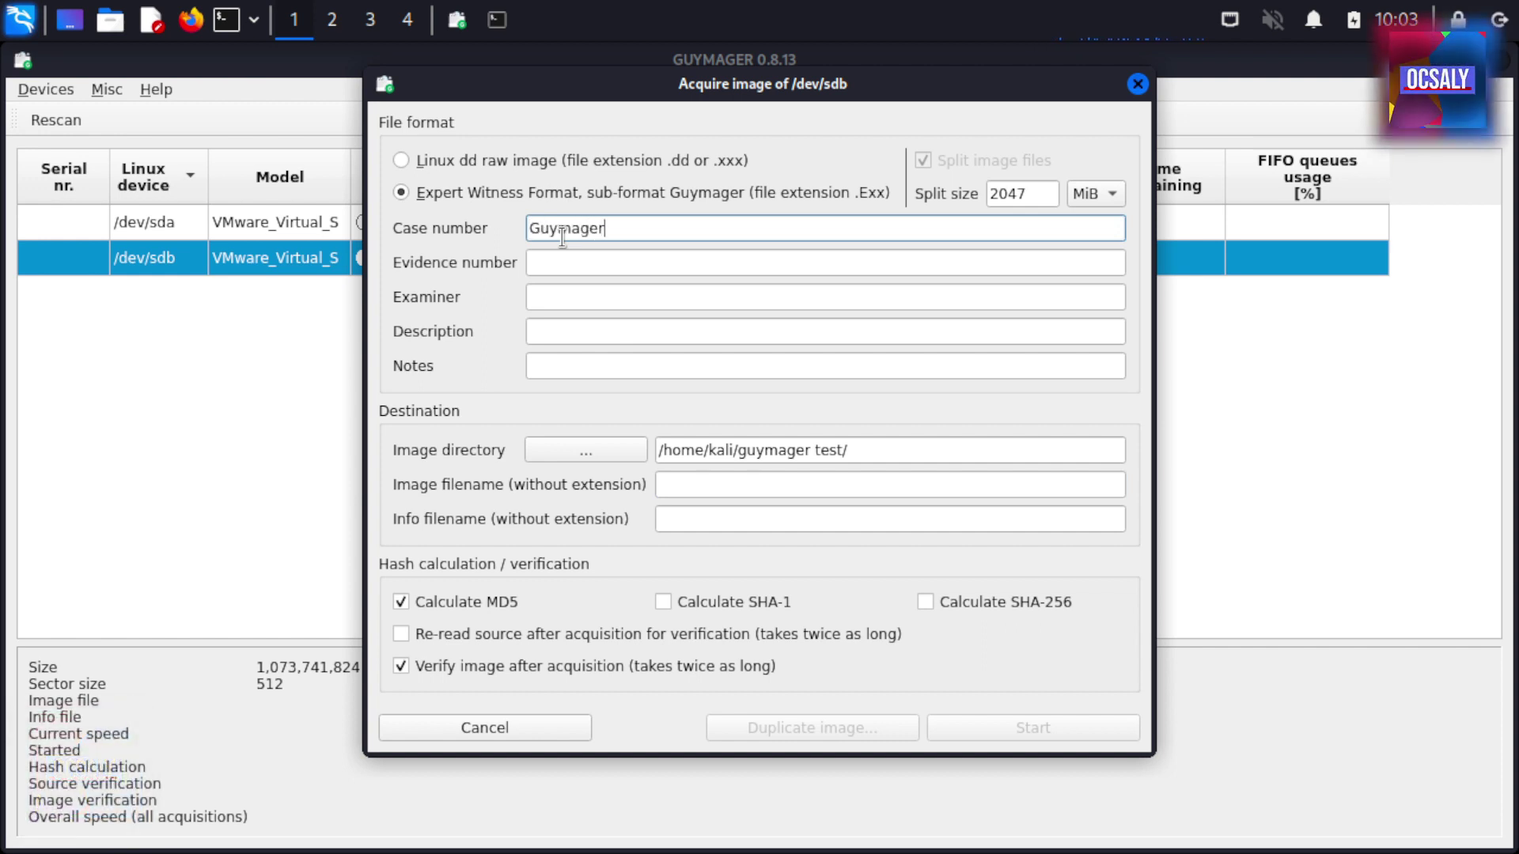
pyautogui.write(' test 001')
pyautogui.press('Tab')
pyautogui.write('001')
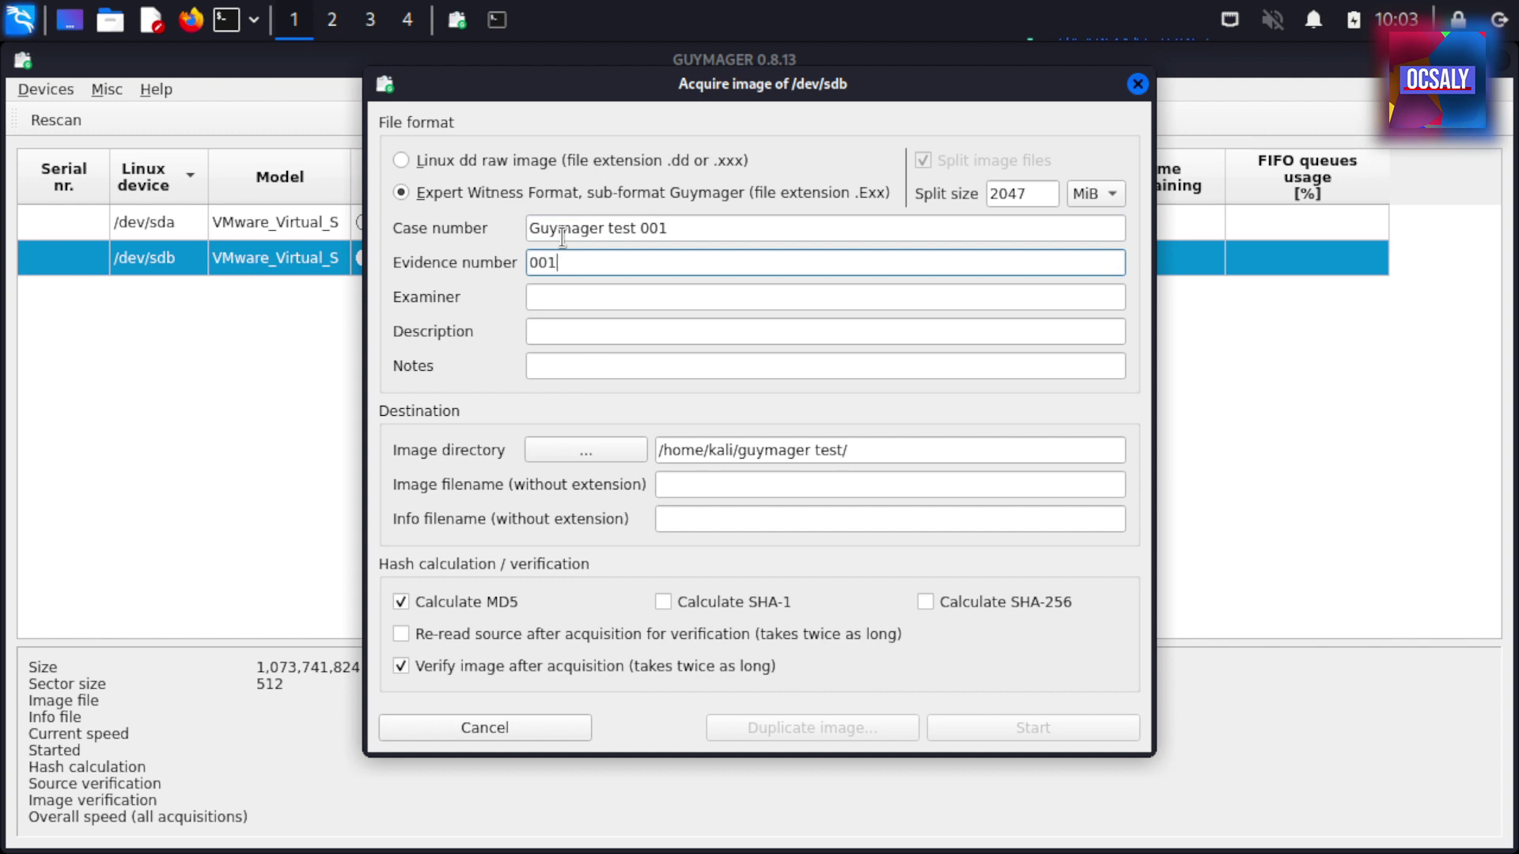
pyautogui.press('Tab')
pyautogui.write('OCSALY')
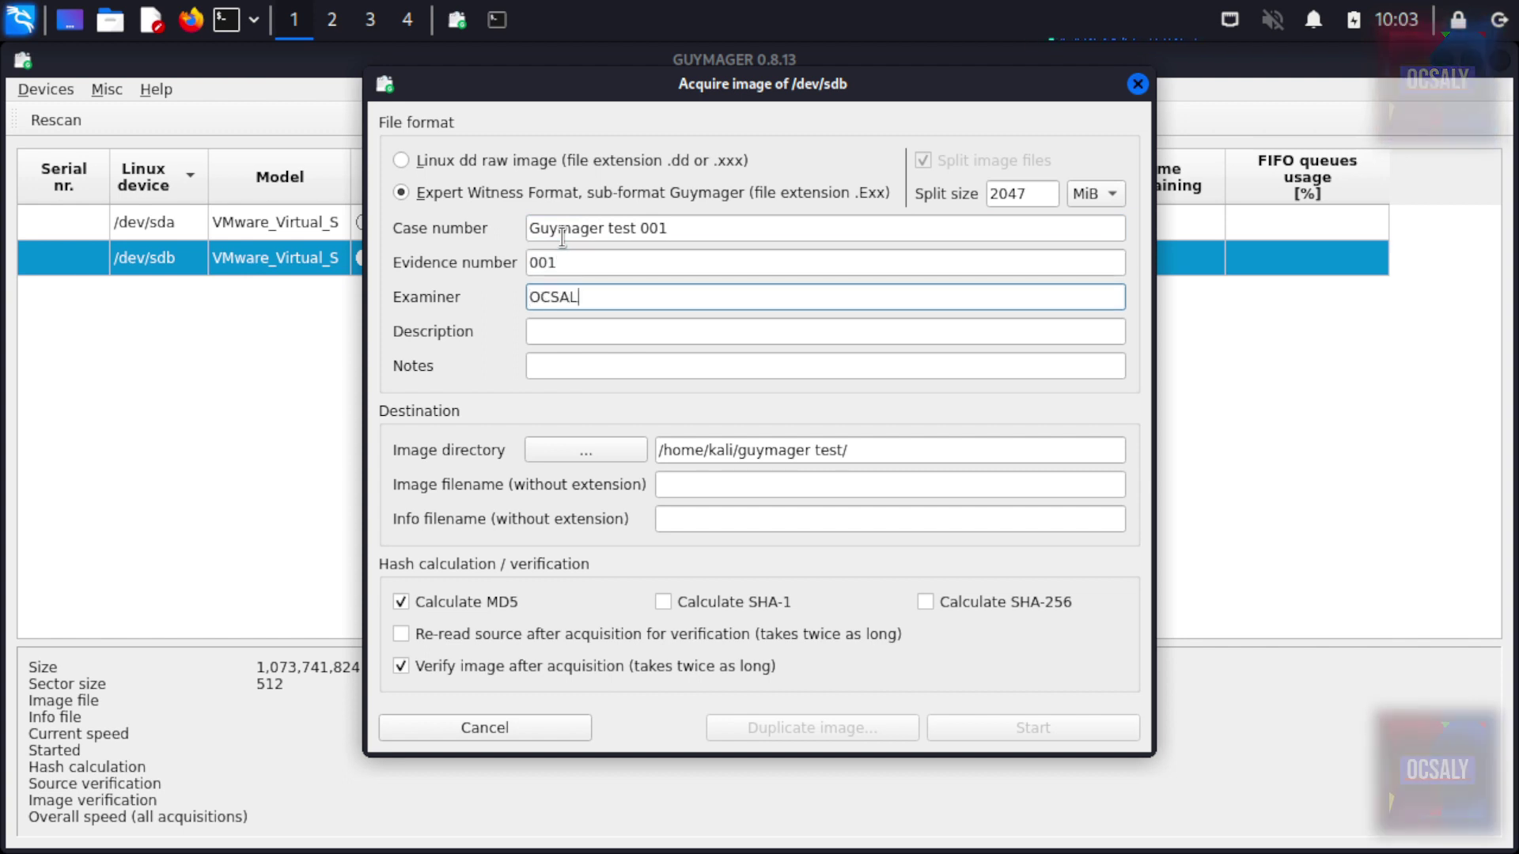
pyautogui.press('Tab')
pyautogui.write('1')
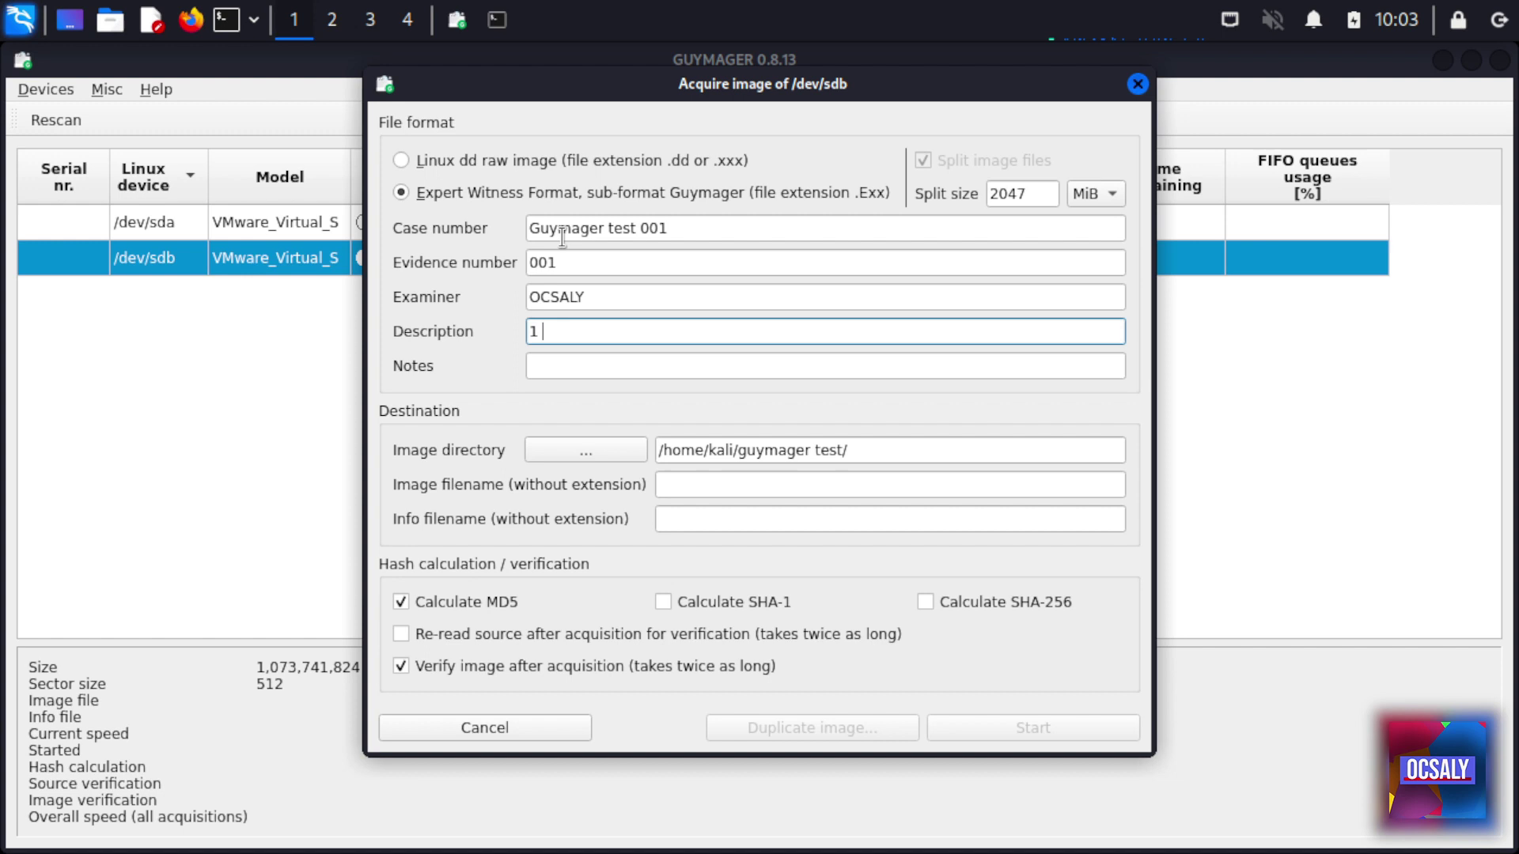
pyautogui.write('GB Flash drive qcqu')
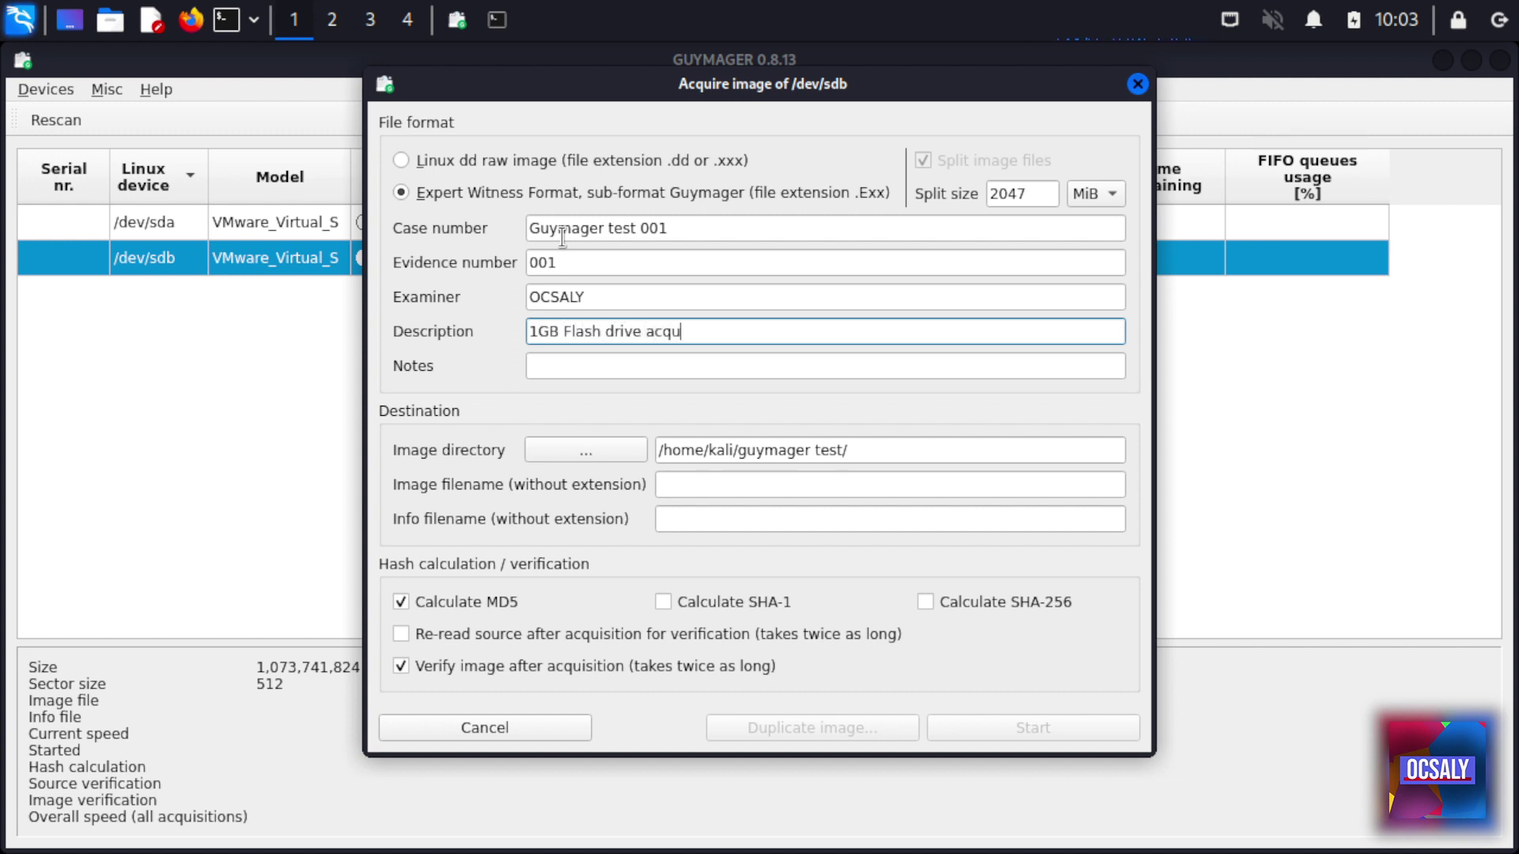
pyautogui.write('isition using guymager')
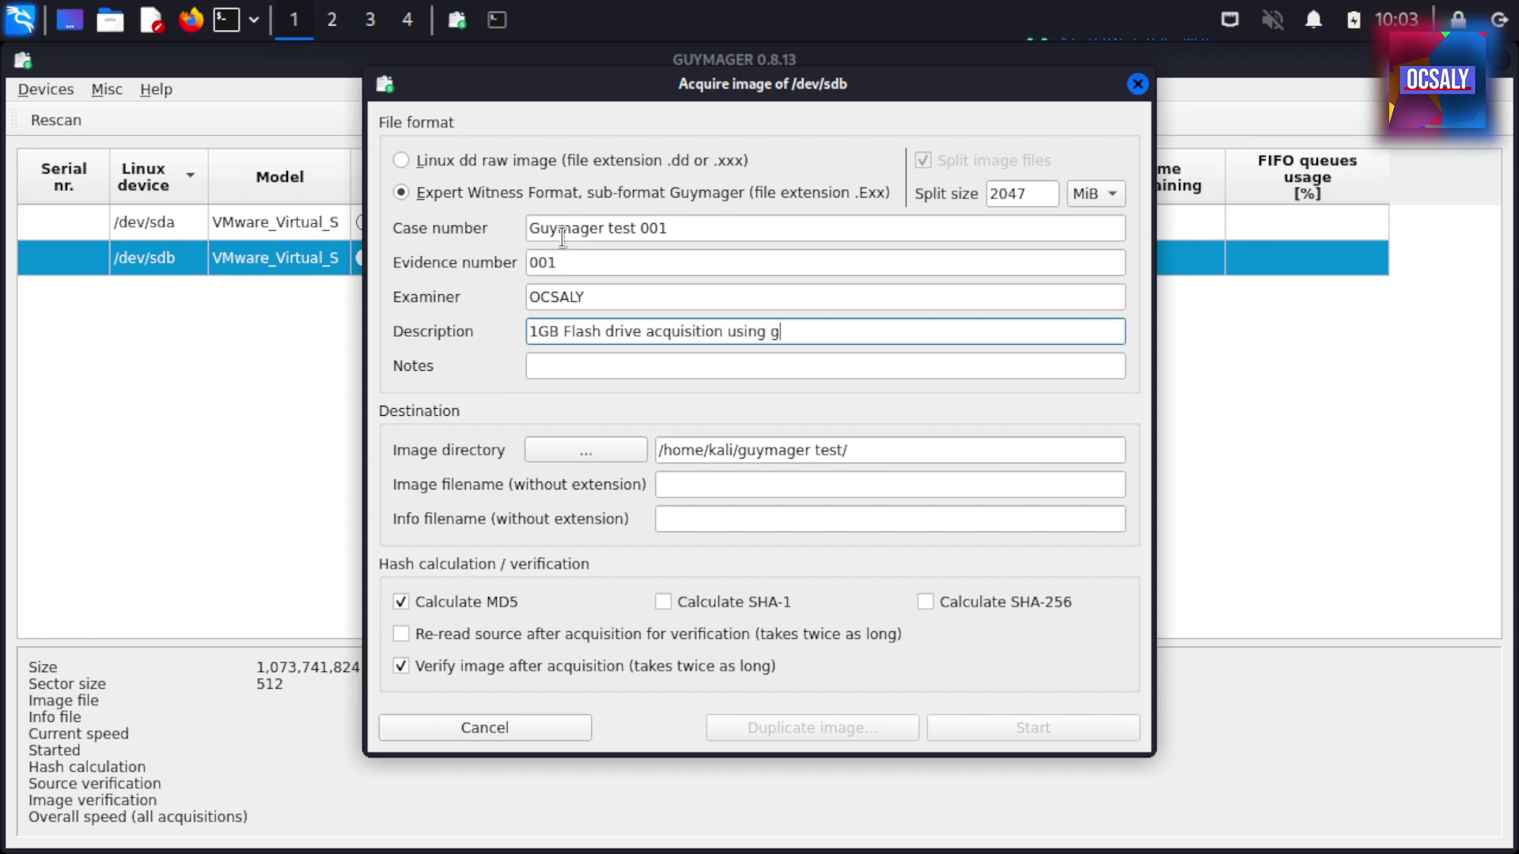
pyautogui.press('Tab')
pyautogui.write('Akasdjas')
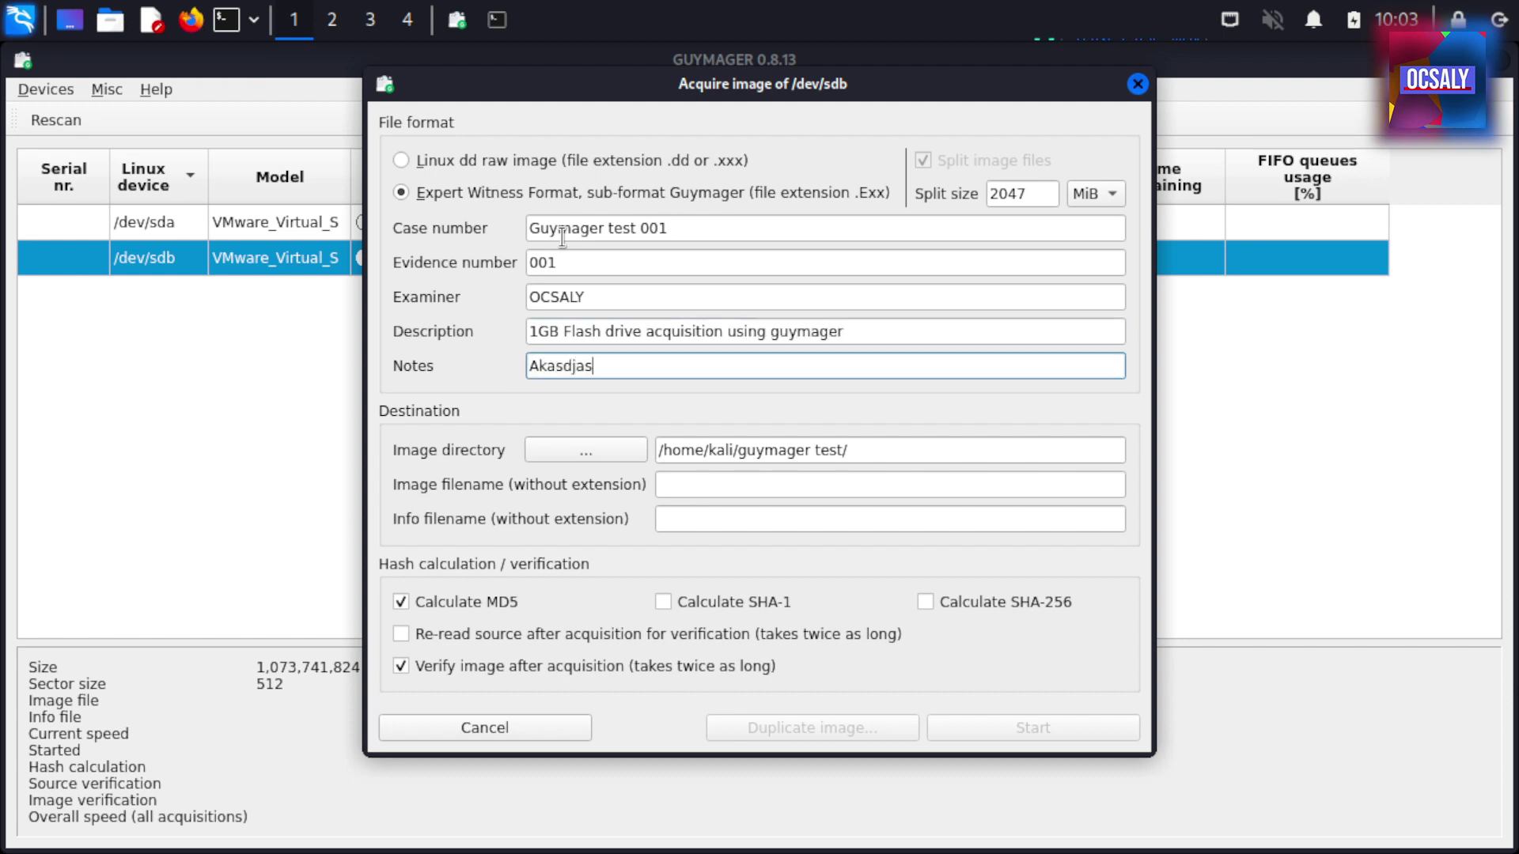
pyautogui.write('hdjk asiduyasiudyae alsdhasjdh j note bla bala asd')
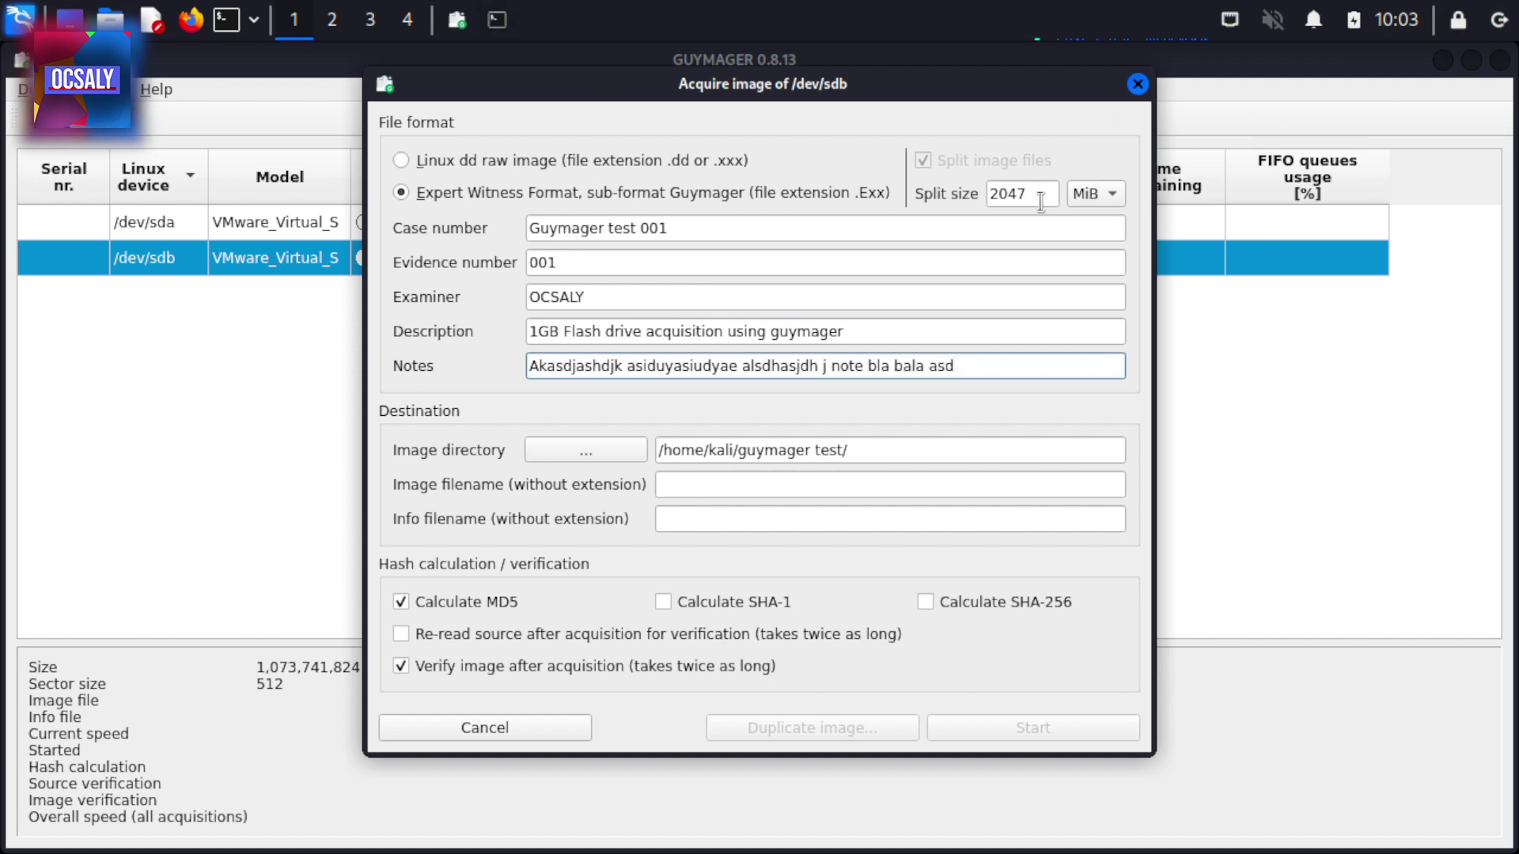
# Keep the 2047 split size, enable SHA-1 hashing, and name the image guymager-acquisition001
pyautogui.doubleClick(1029, 194)
pyautogui.click(1032, 196)
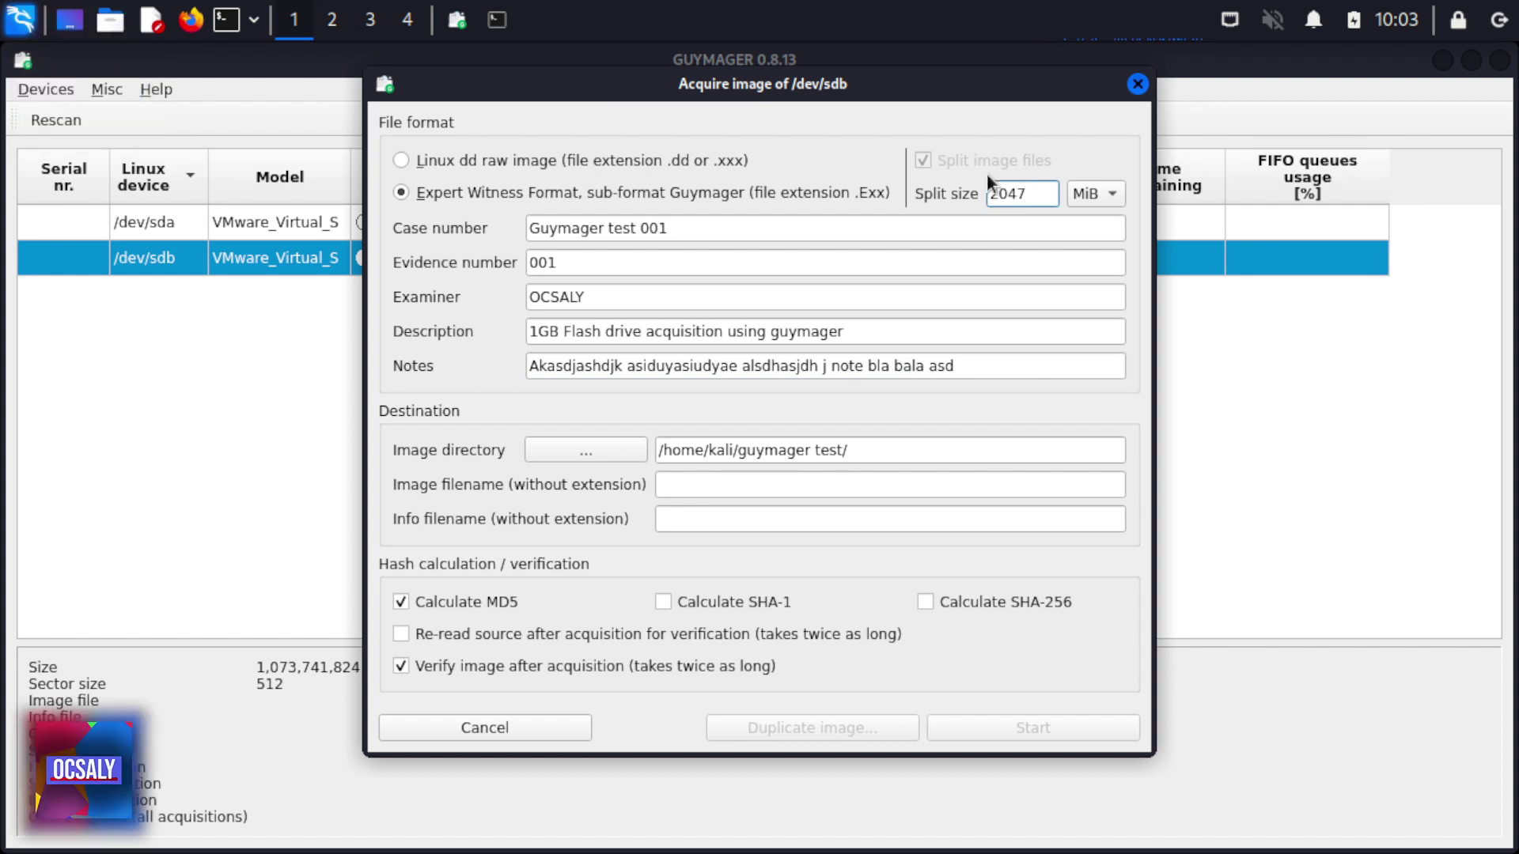
pyautogui.click(728, 603)
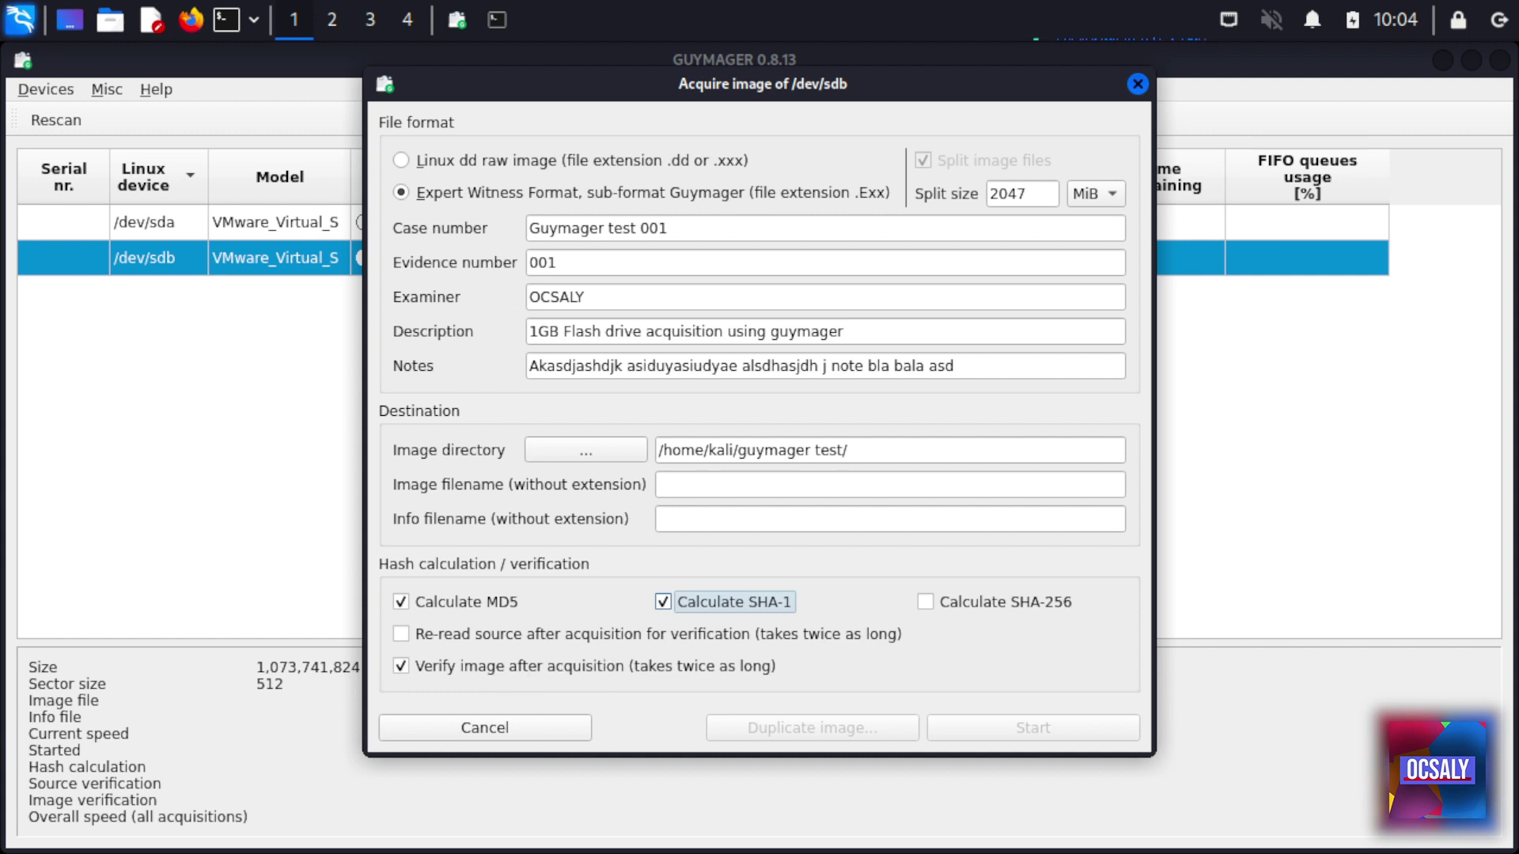
pyautogui.click(705, 487)
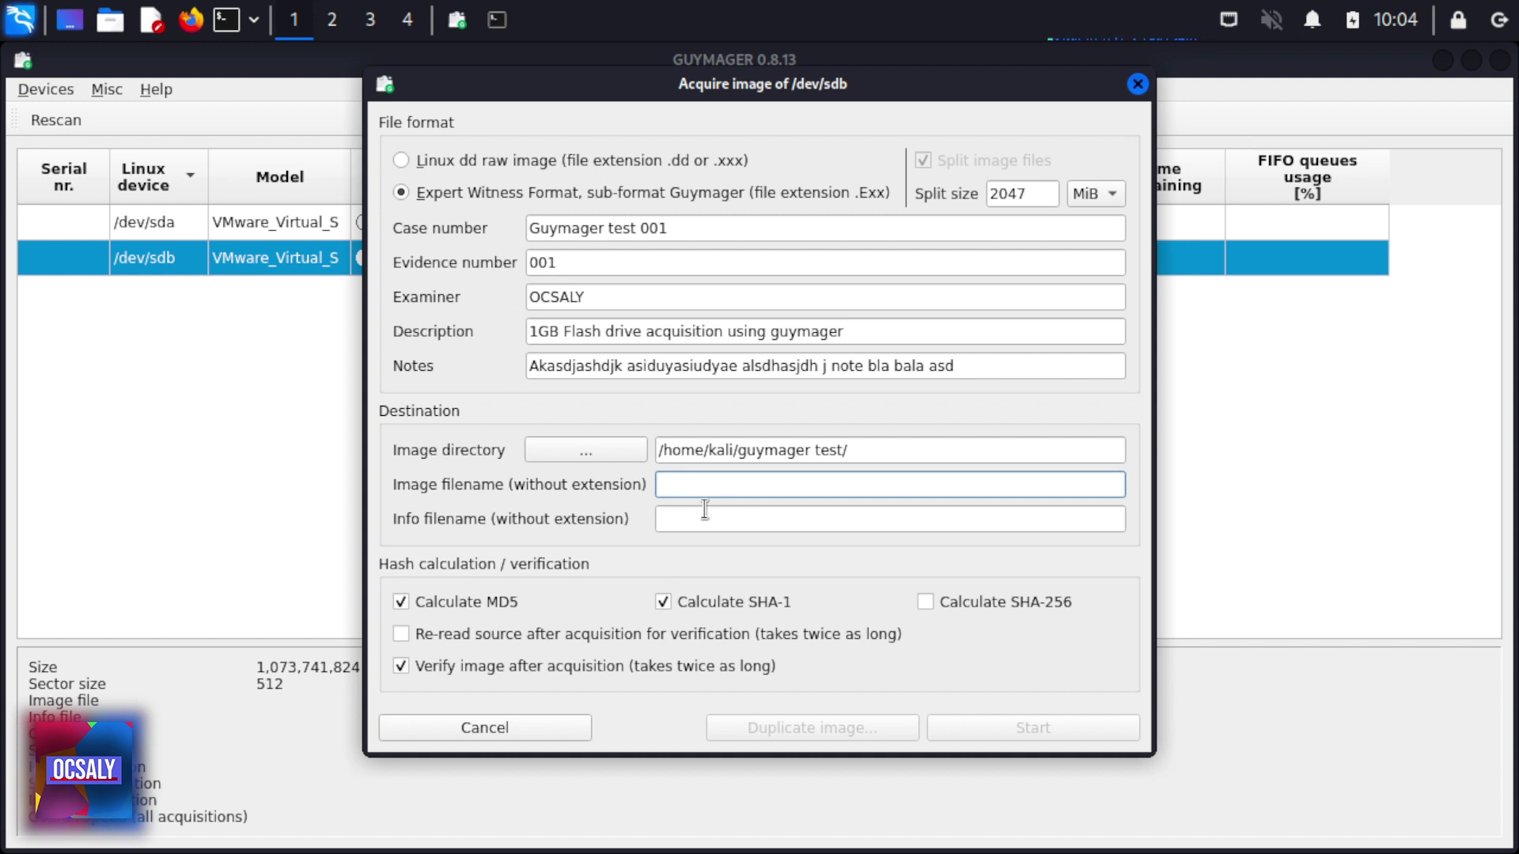
pyautogui.write('guymager-acquisition001')
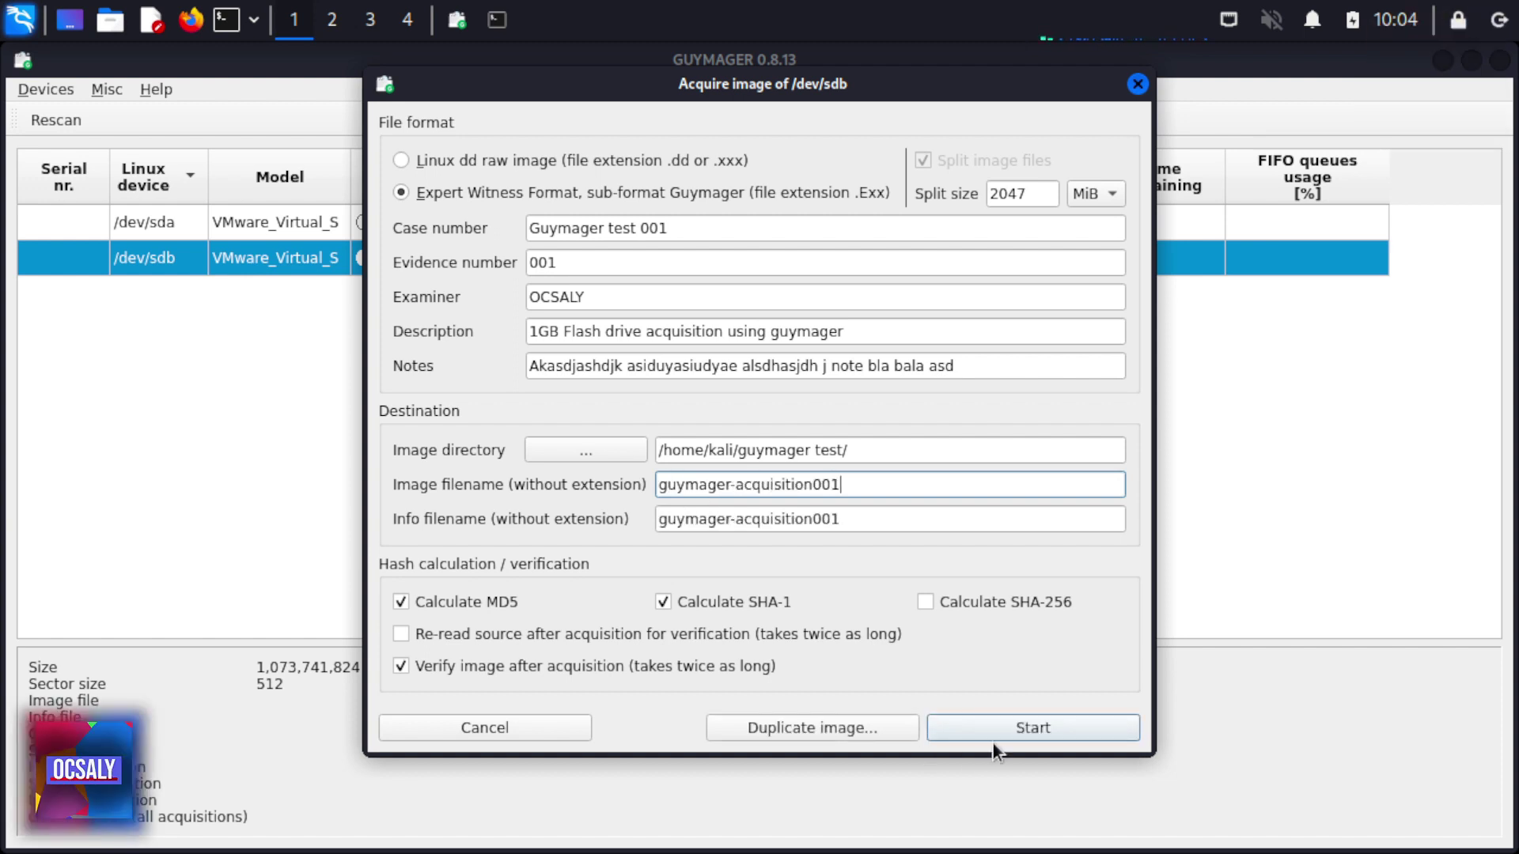
# Acquire /dev/sdb as guymageracquisition001 (hyphen removed) and let it finish Verified & ok
pyautogui.click(1048, 731)
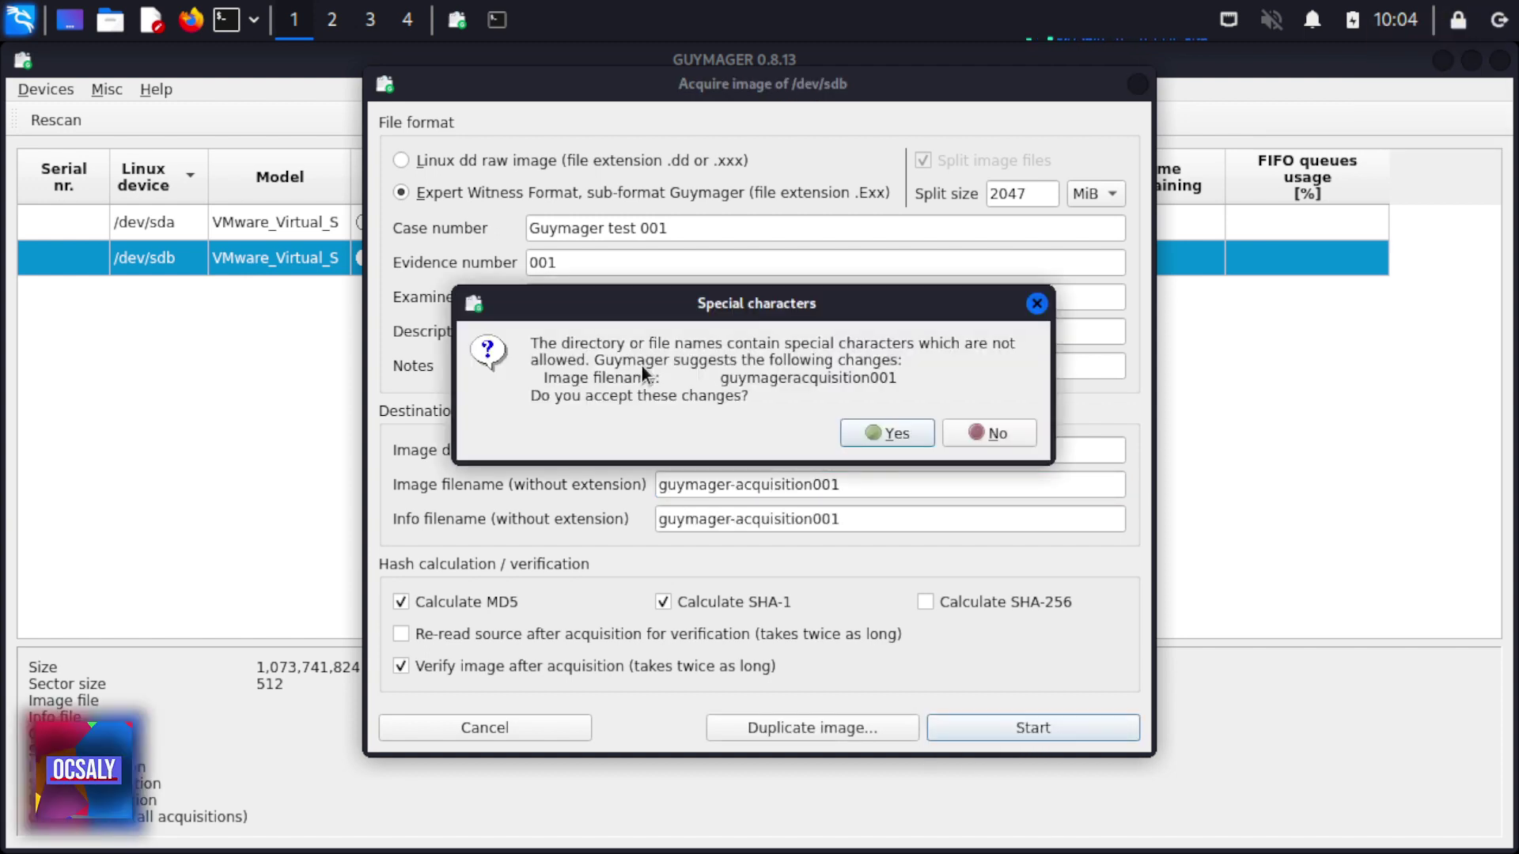
pyautogui.click(991, 435)
pyautogui.click(744, 484)
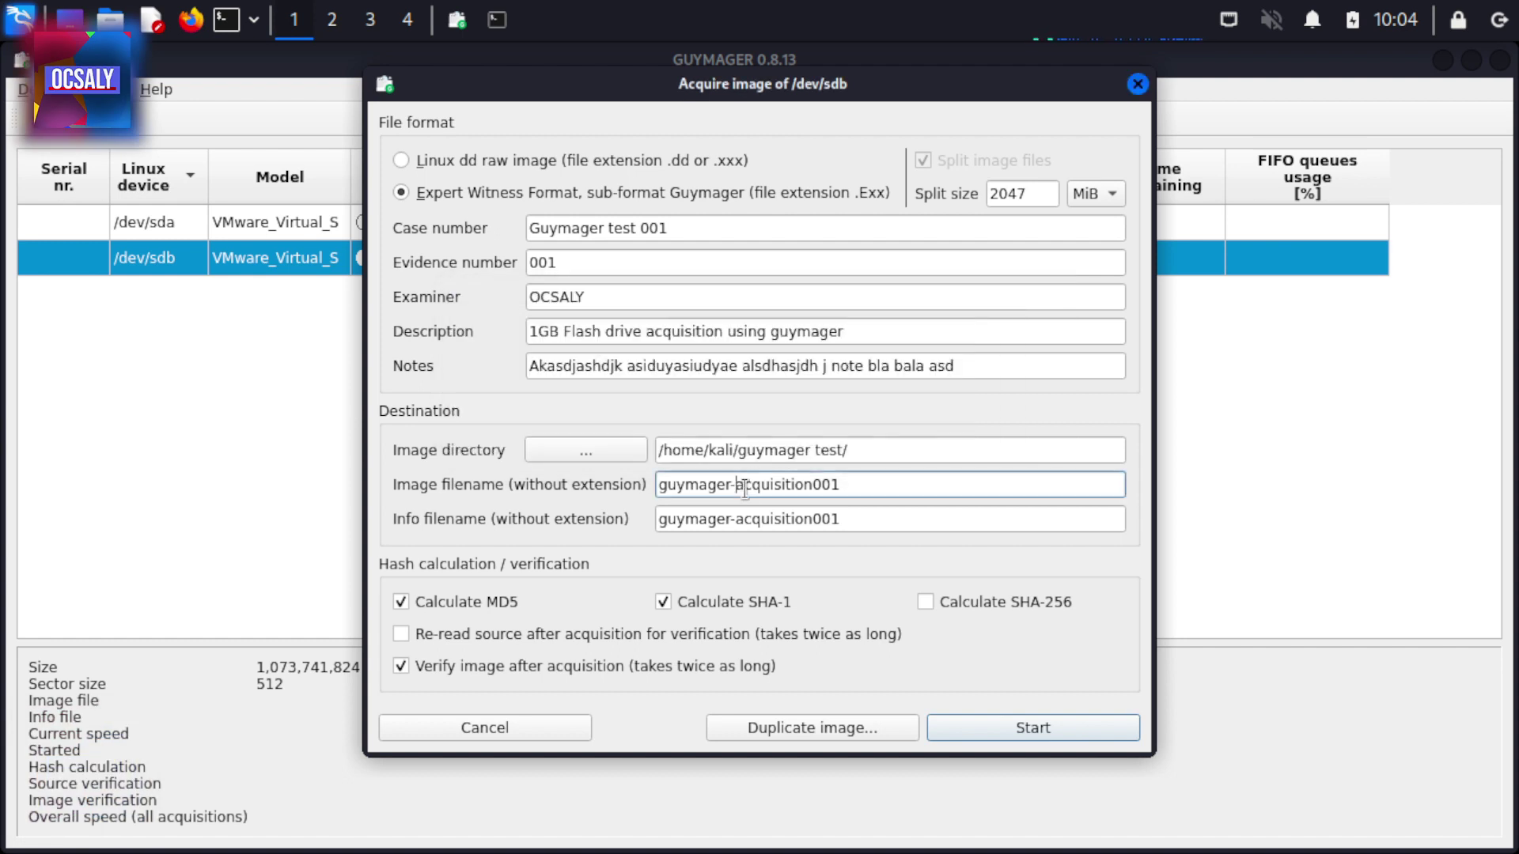
pyautogui.press('BackSpace')
pyautogui.press('Return')
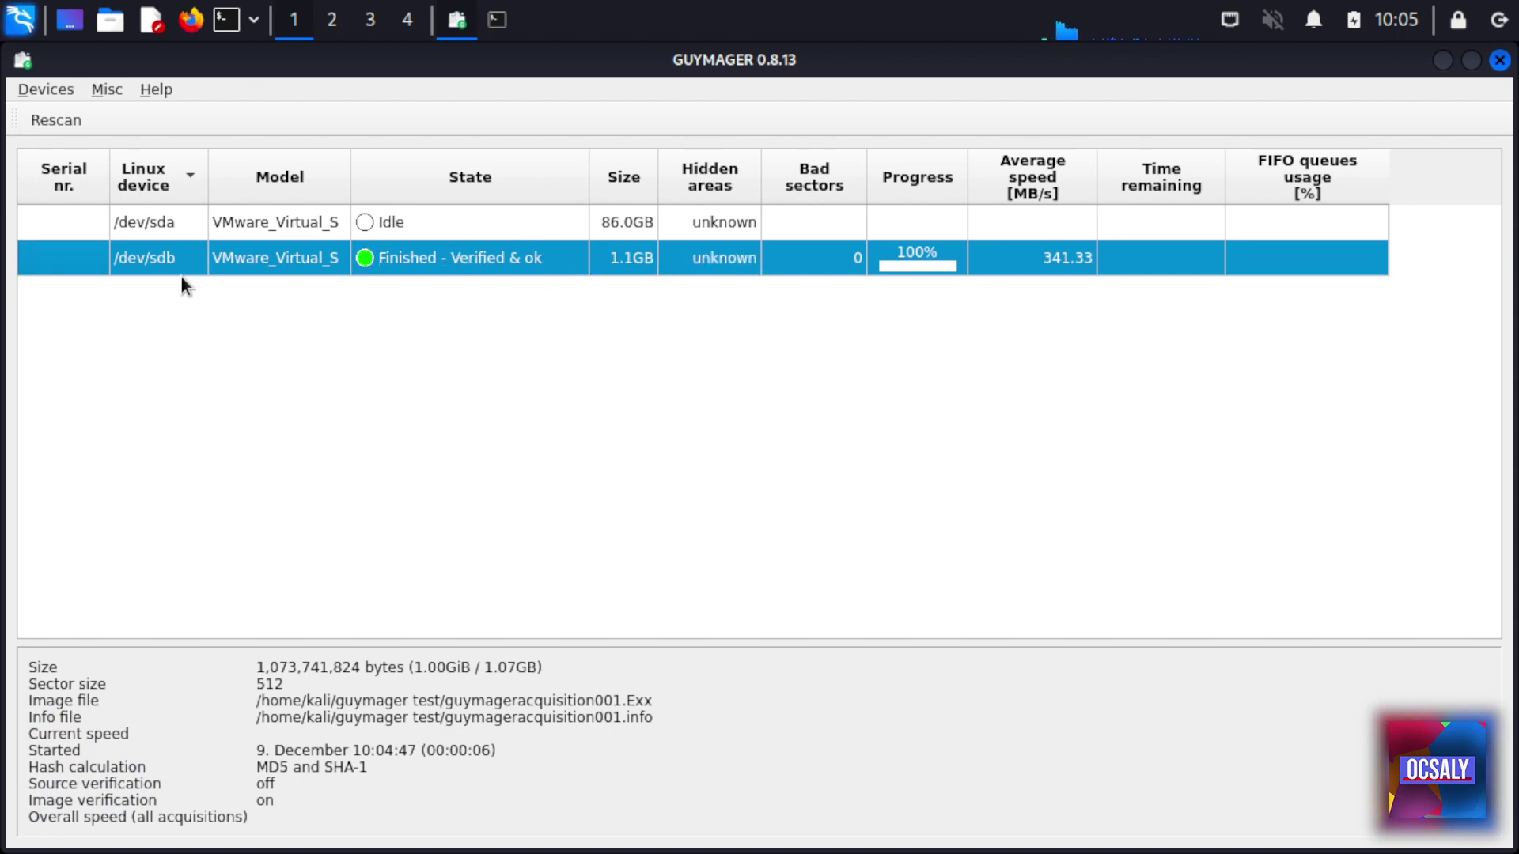
pyautogui.rightClick(424, 263)
pyautogui.click(327, 260)
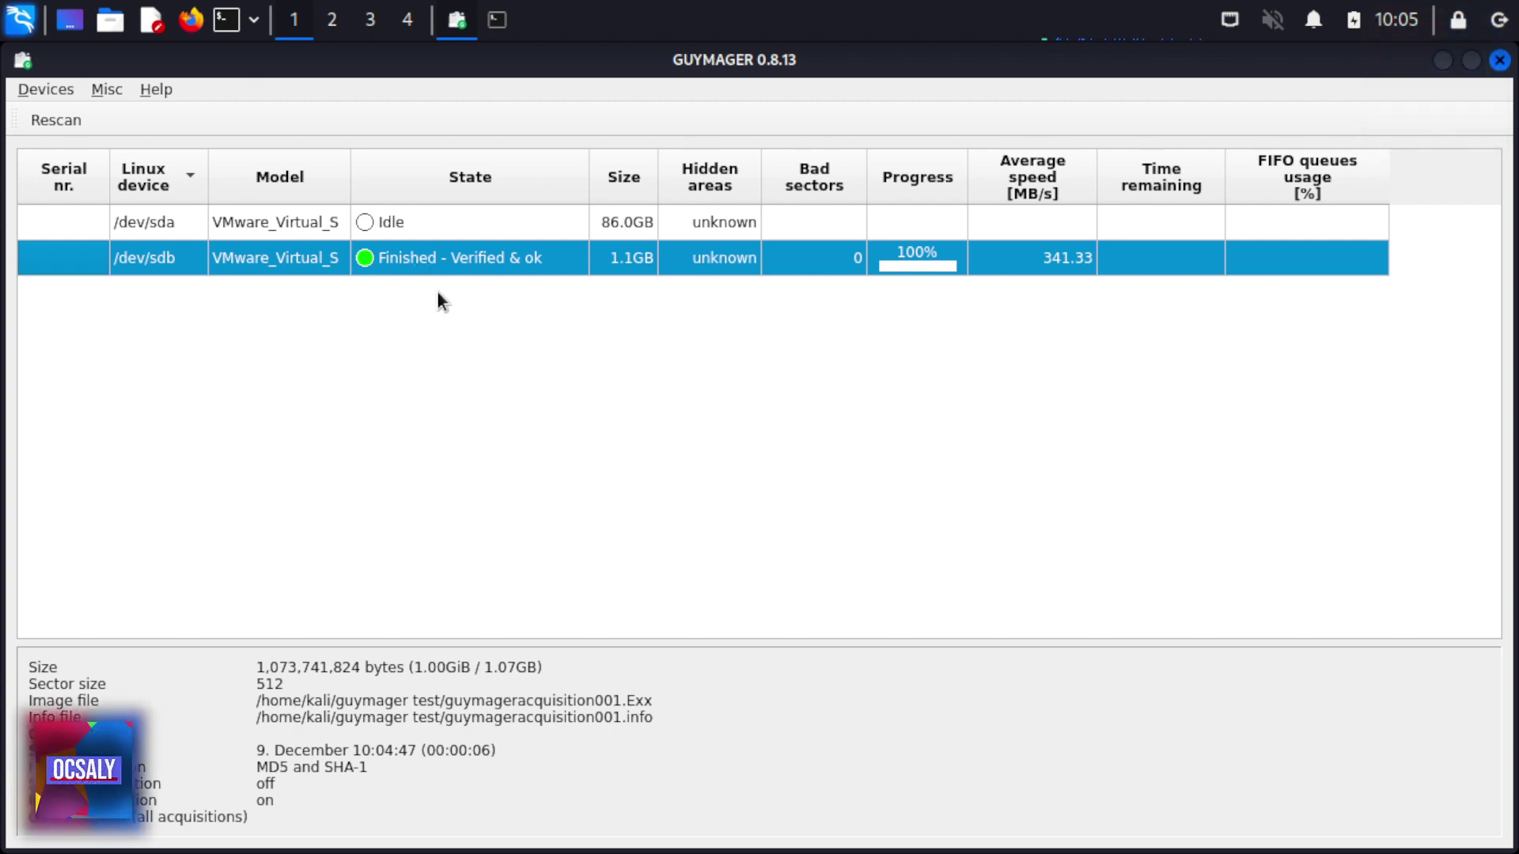
# In Thunar, go from the home folder into the 'guymager test' folder
pyautogui.click(120, 26)
pyautogui.moveTo(129, 232)
pyautogui.click(447, 225)
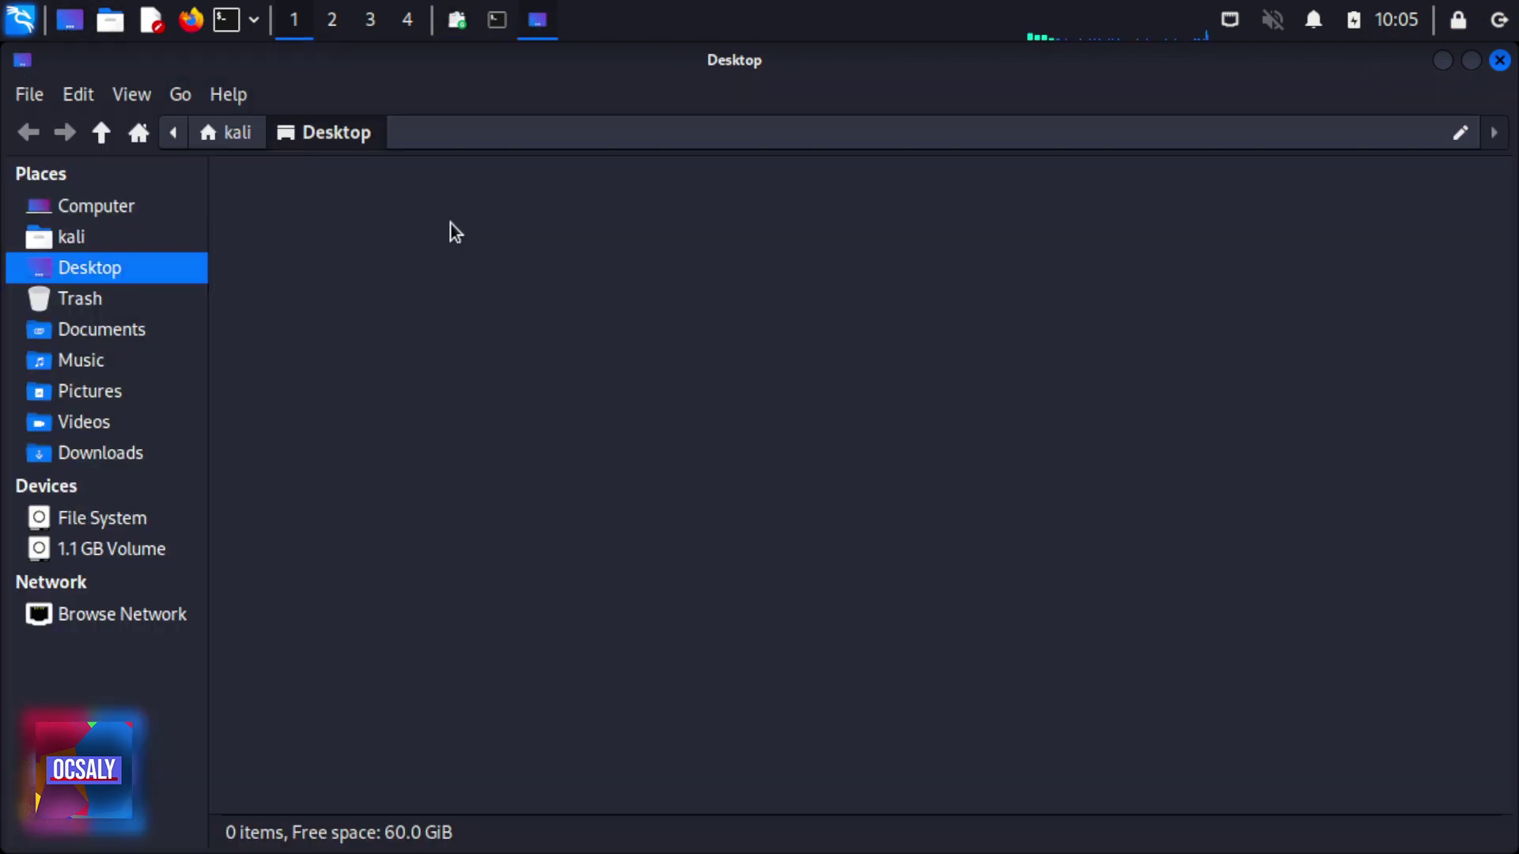
pyautogui.click(105, 236)
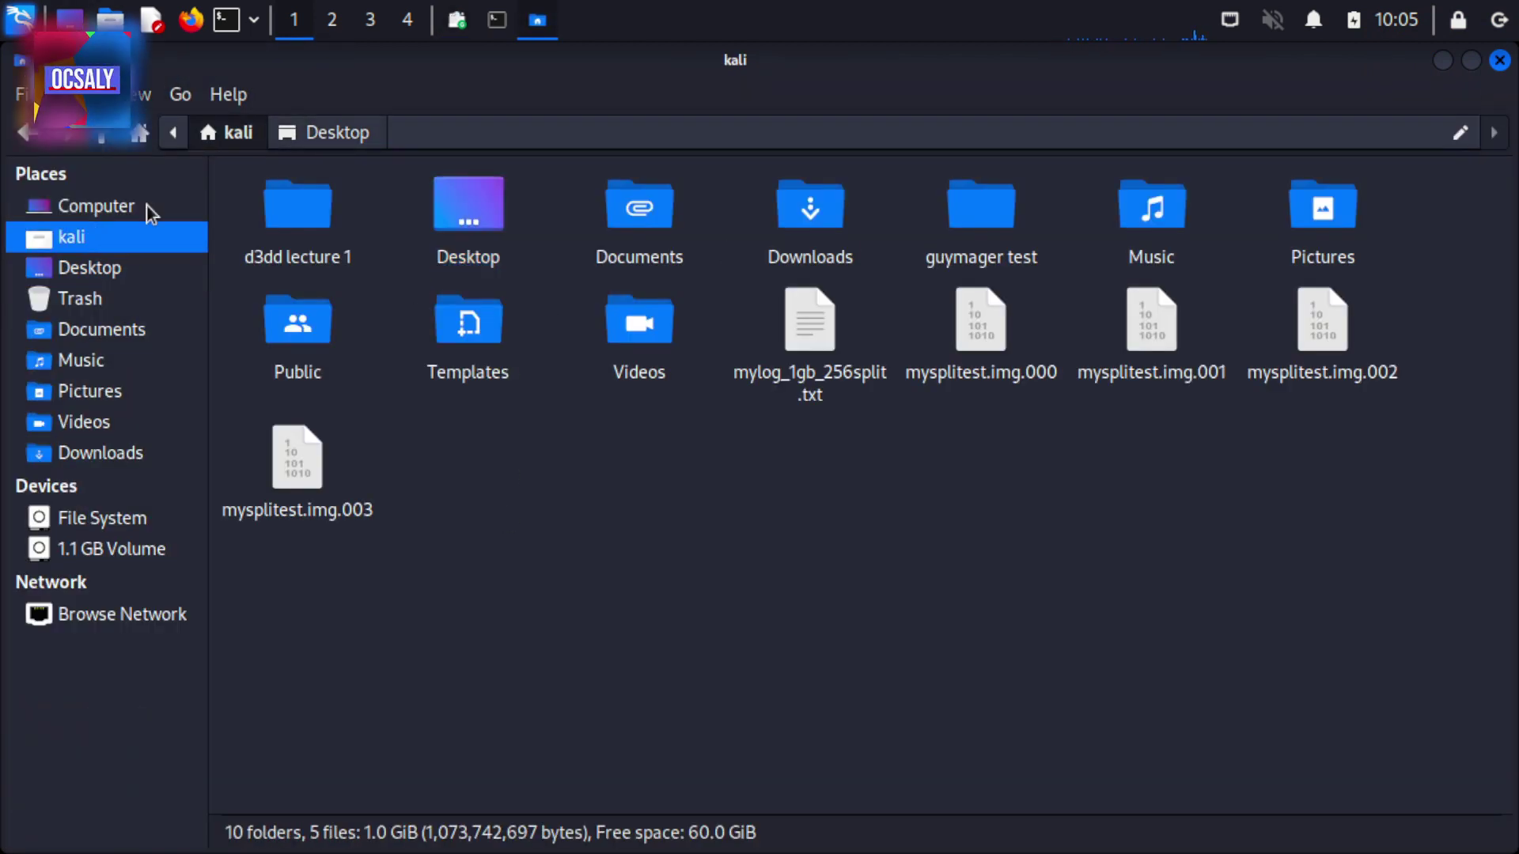
pyautogui.doubleClick(985, 217)
# Select guymageracquisition001.E01 and guymageracquisition001.info together with Ctrl+A, then deselect them
pyautogui.moveTo(861, 438); pyautogui.dragTo(212, 160)
pyautogui.click(728, 359)
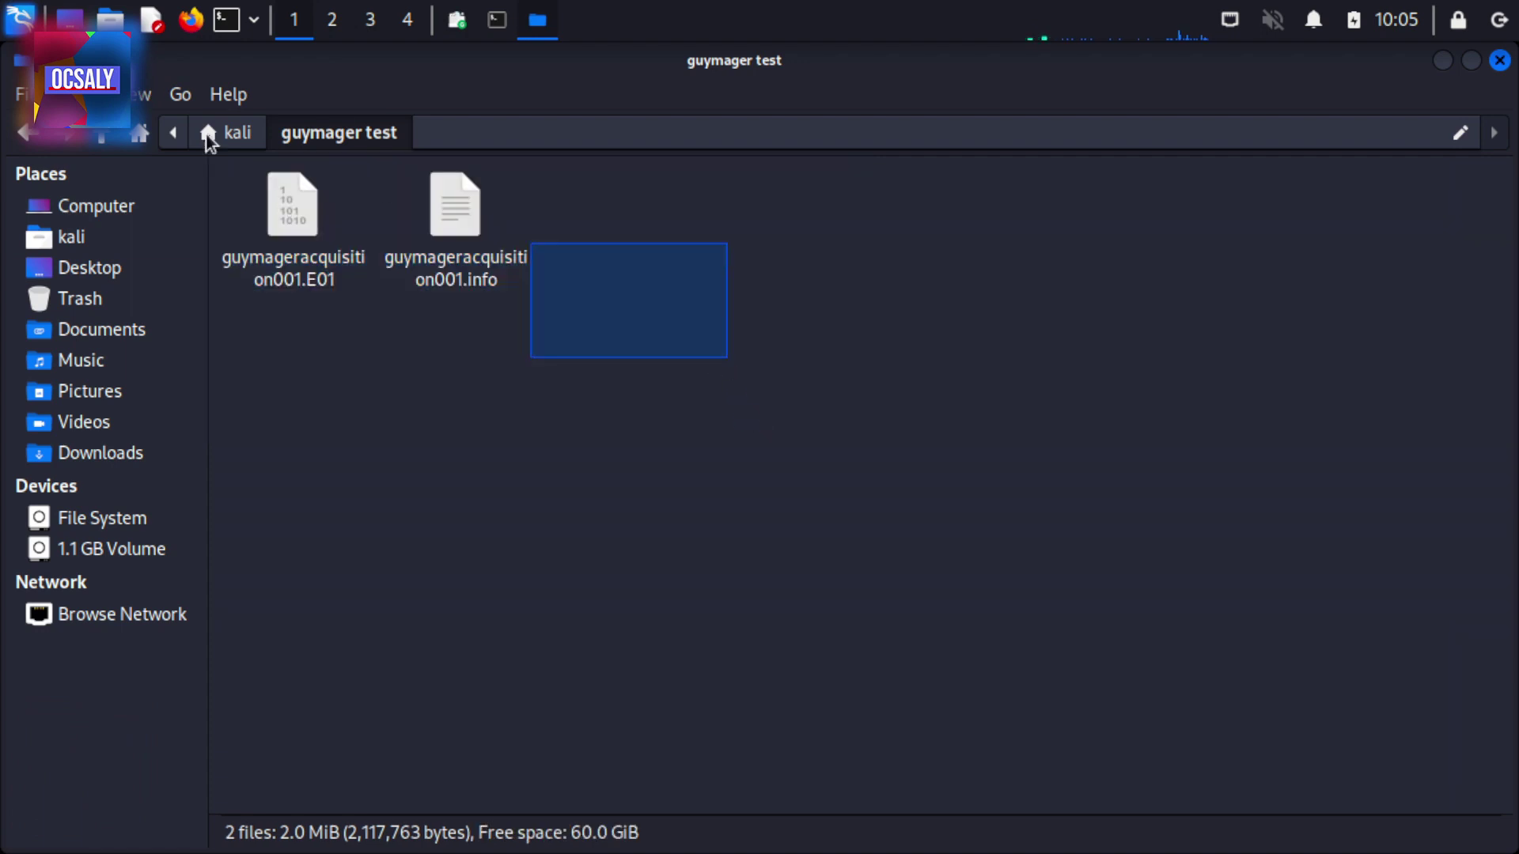
pyautogui.click(293, 208)
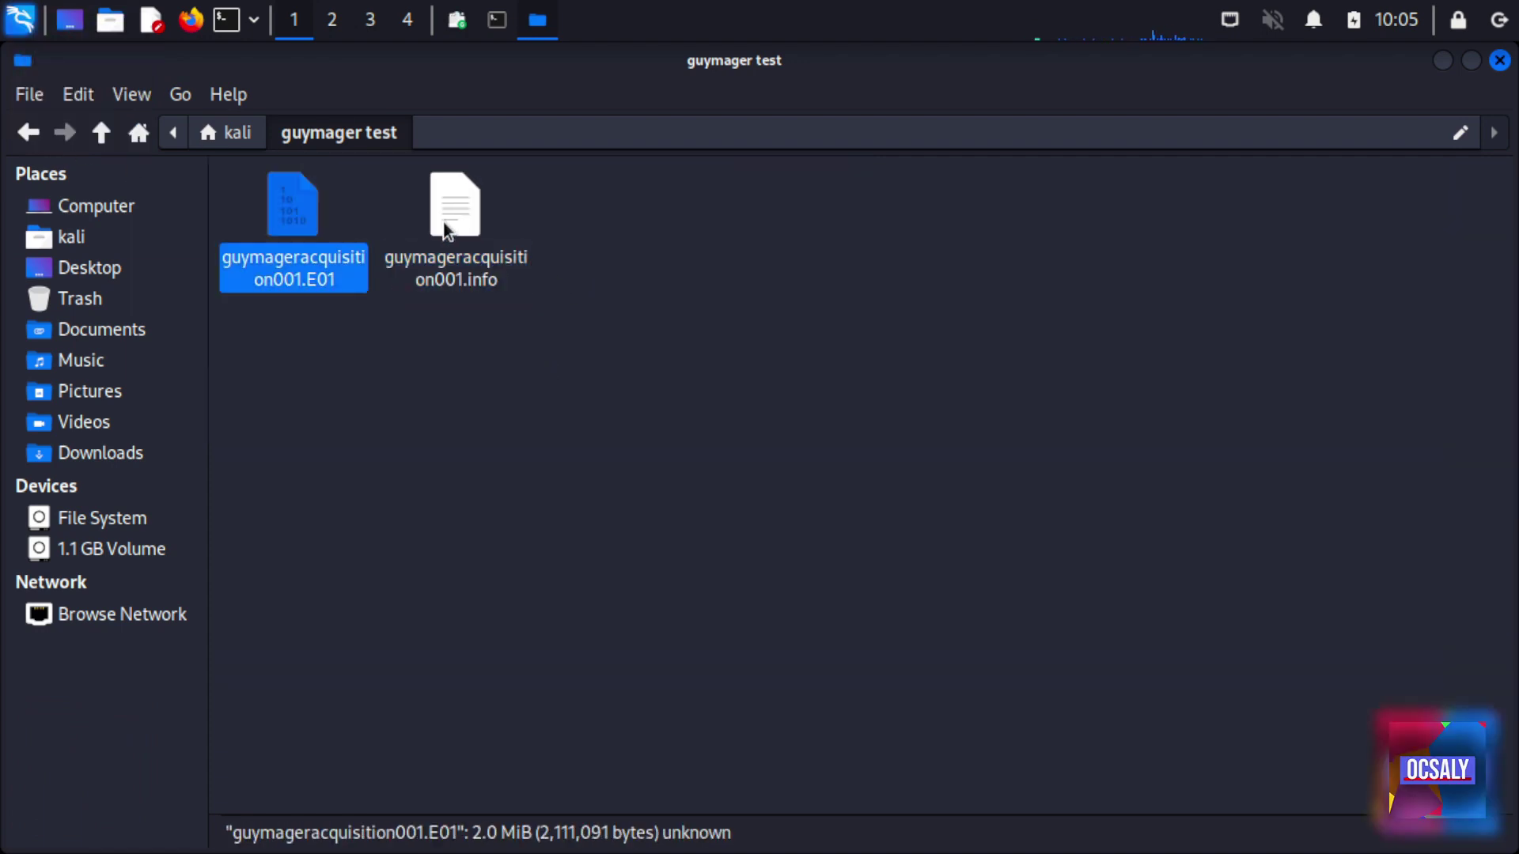
pyautogui.click(443, 225)
pyautogui.click(417, 403)
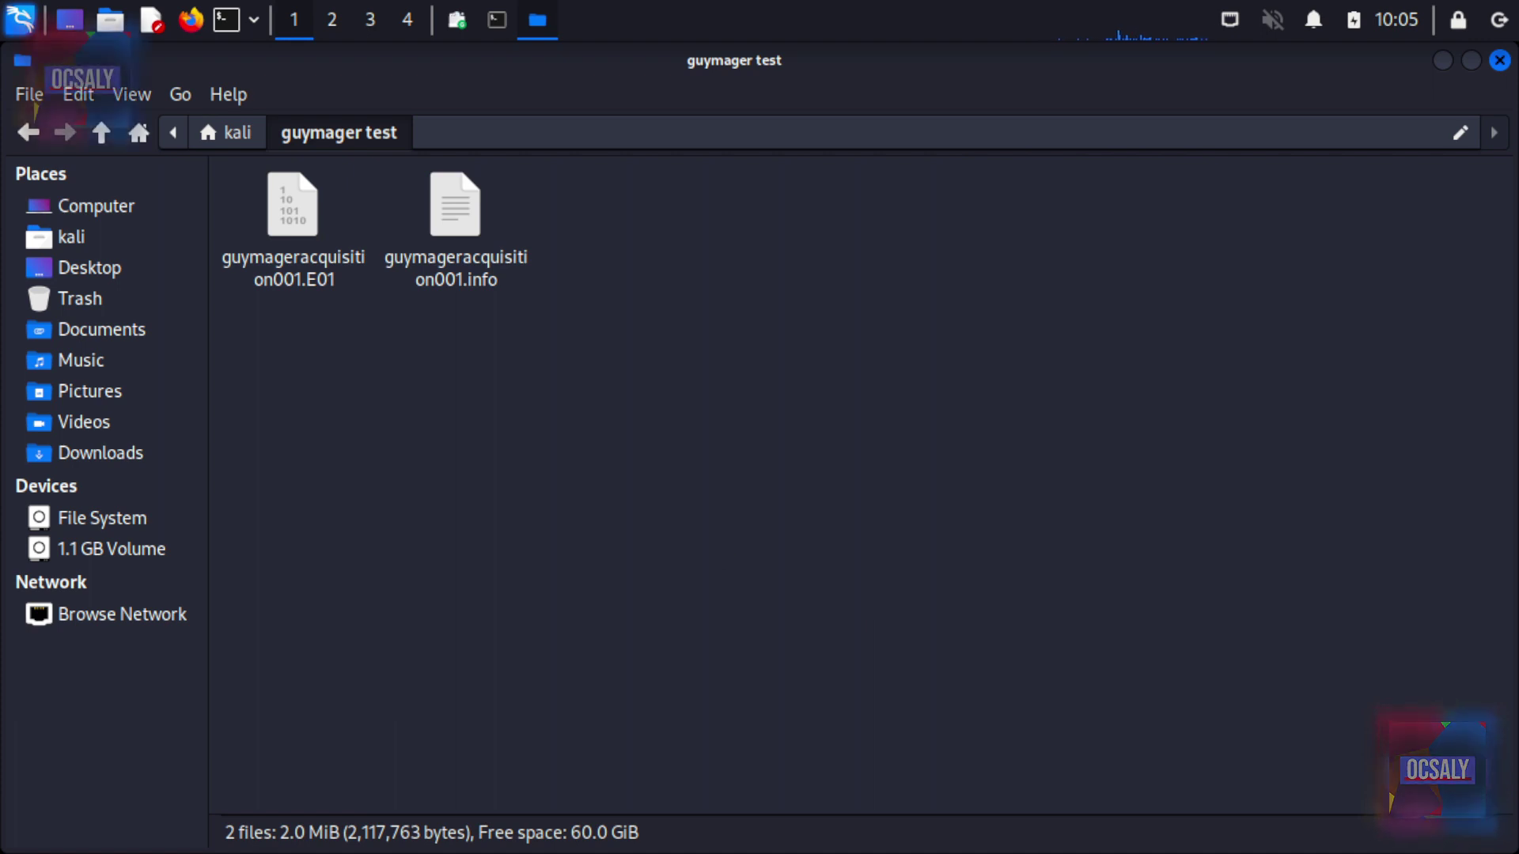
pyautogui.hotkey('ctrl', 'a')
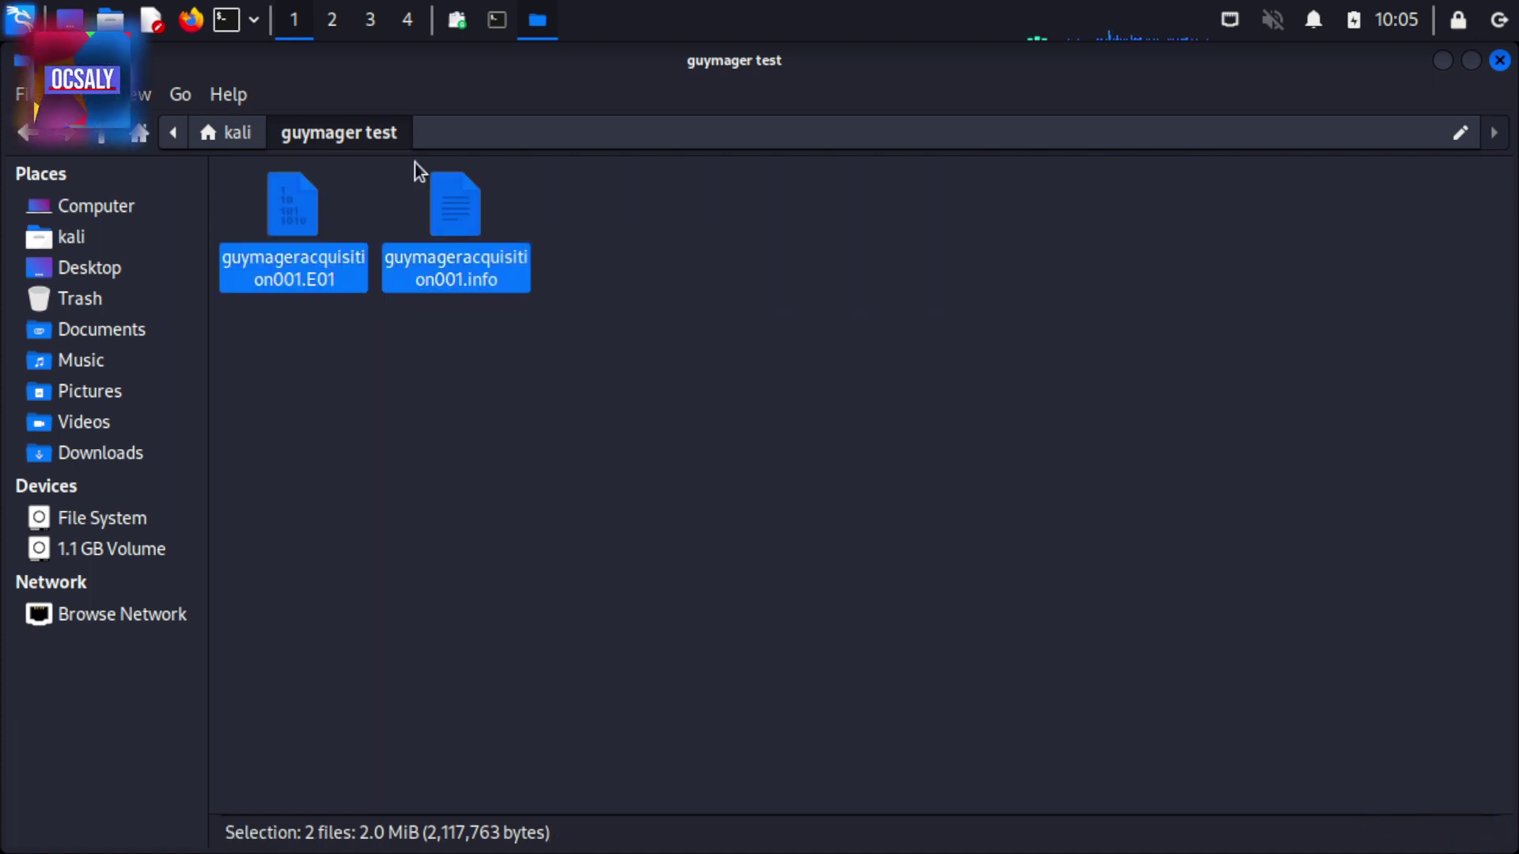
pyautogui.click(923, 373)
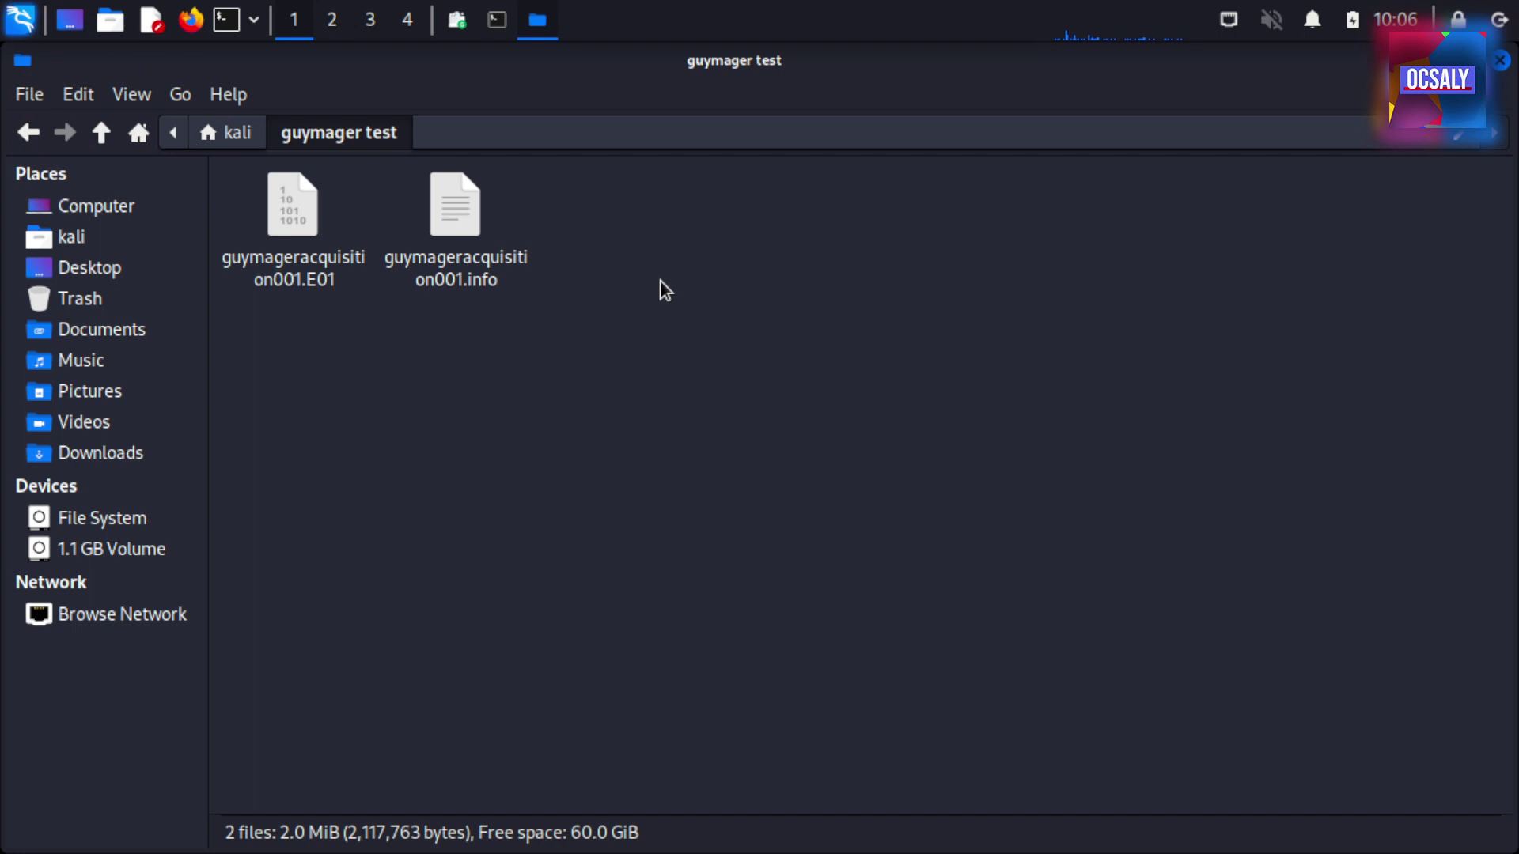
# Stop the running Guymager in the terminal with Ctrl+C
pyautogui.click(496, 22)
pyautogui.hotkey('ctrl', 'x')
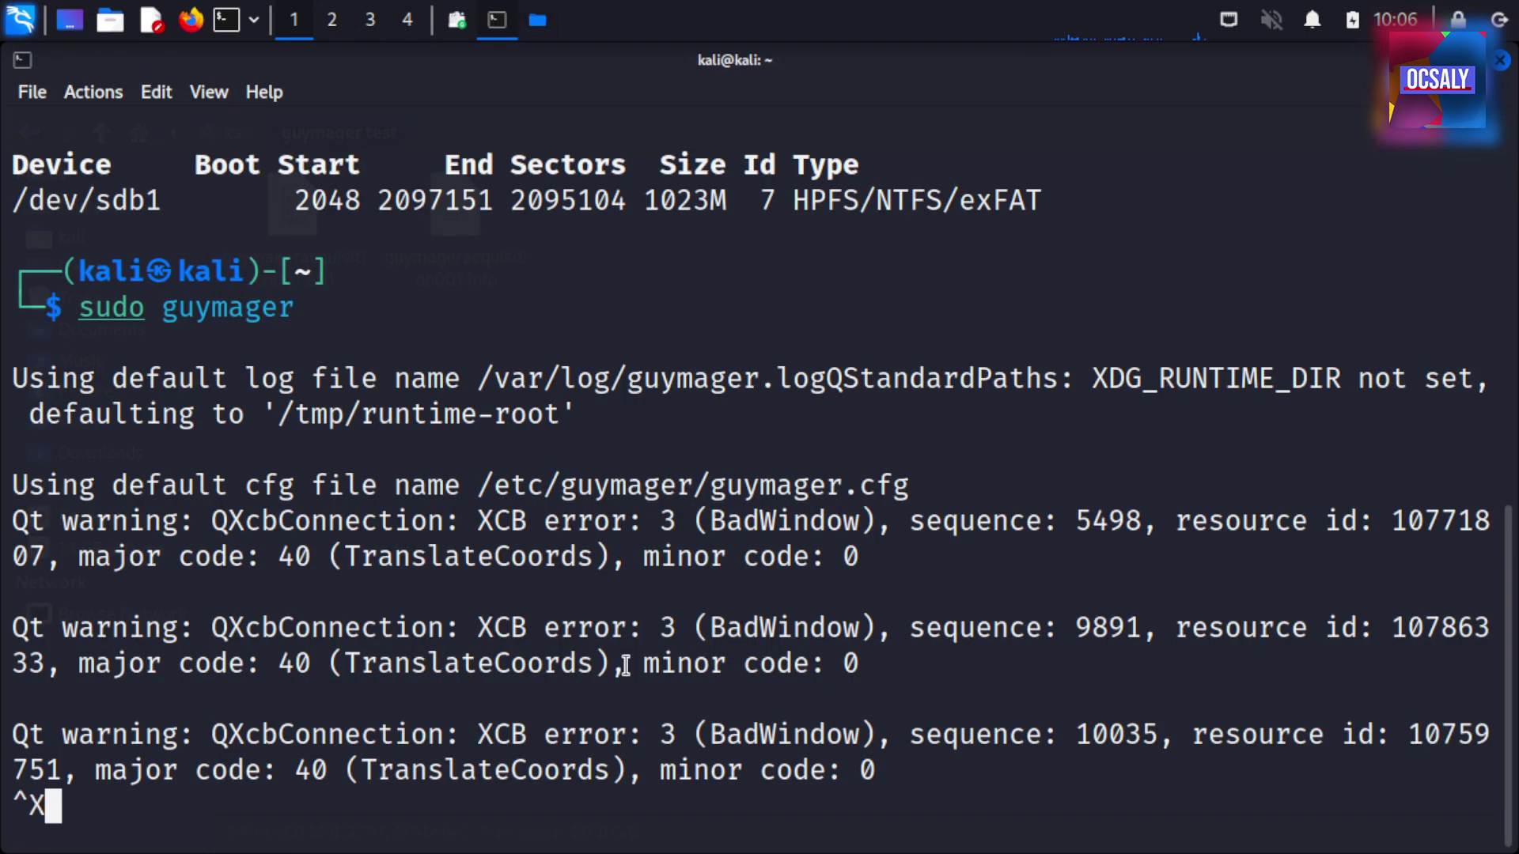
pyautogui.hotkey('ctrl', 'c')
pyautogui.hotkey('ctrl', 'c')
pyautogui.press('Return')
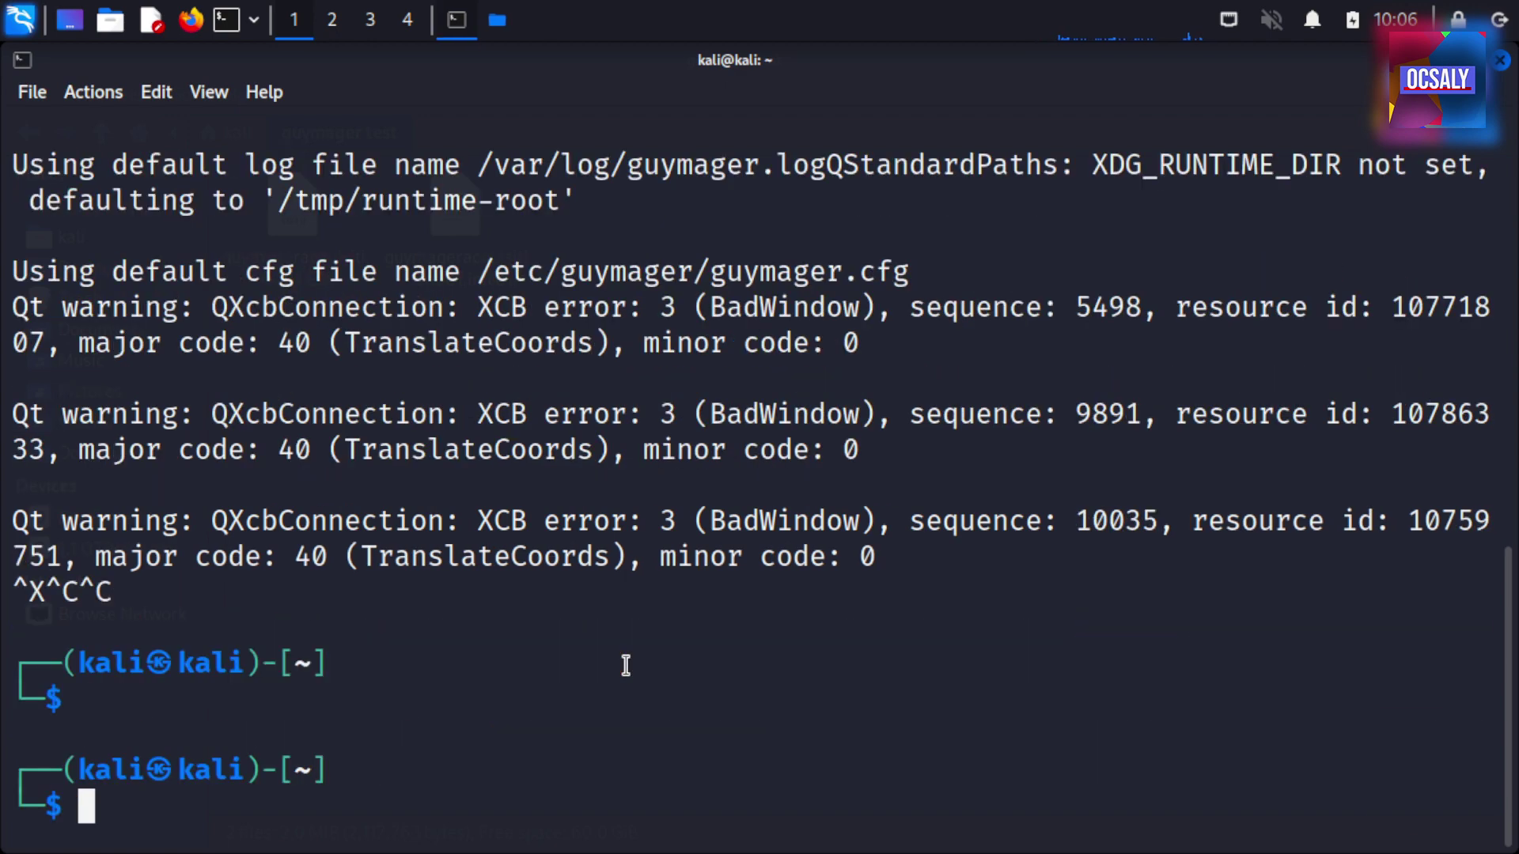
# List the home folder, then the 'guymager test' folder with ls -la showing the E01 and .info sizes
pyautogui.write('ls')
pyautogui.press('Return')
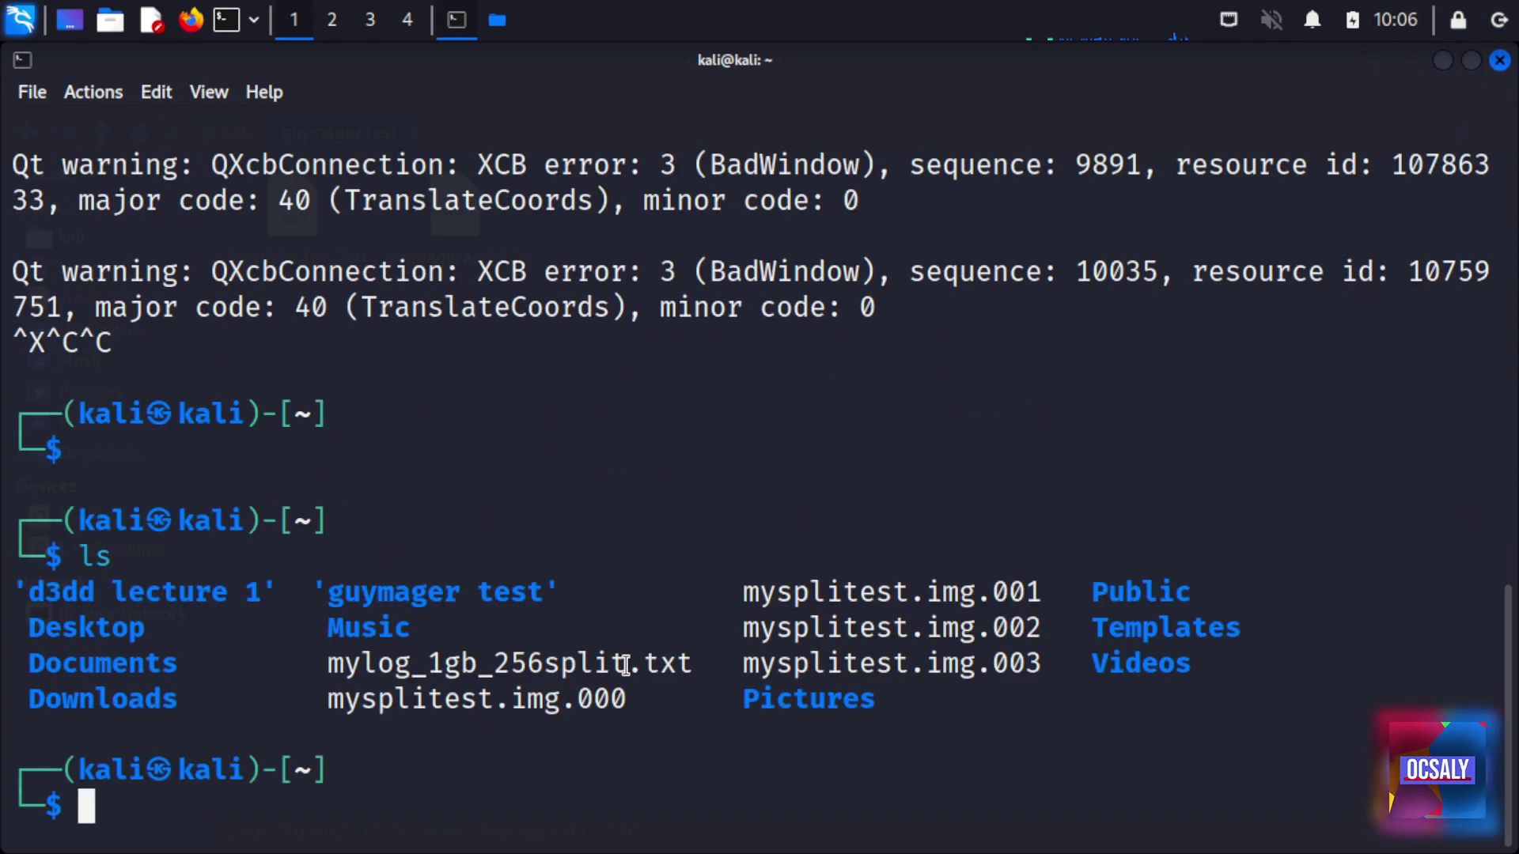
pyautogui.write('cd gu')
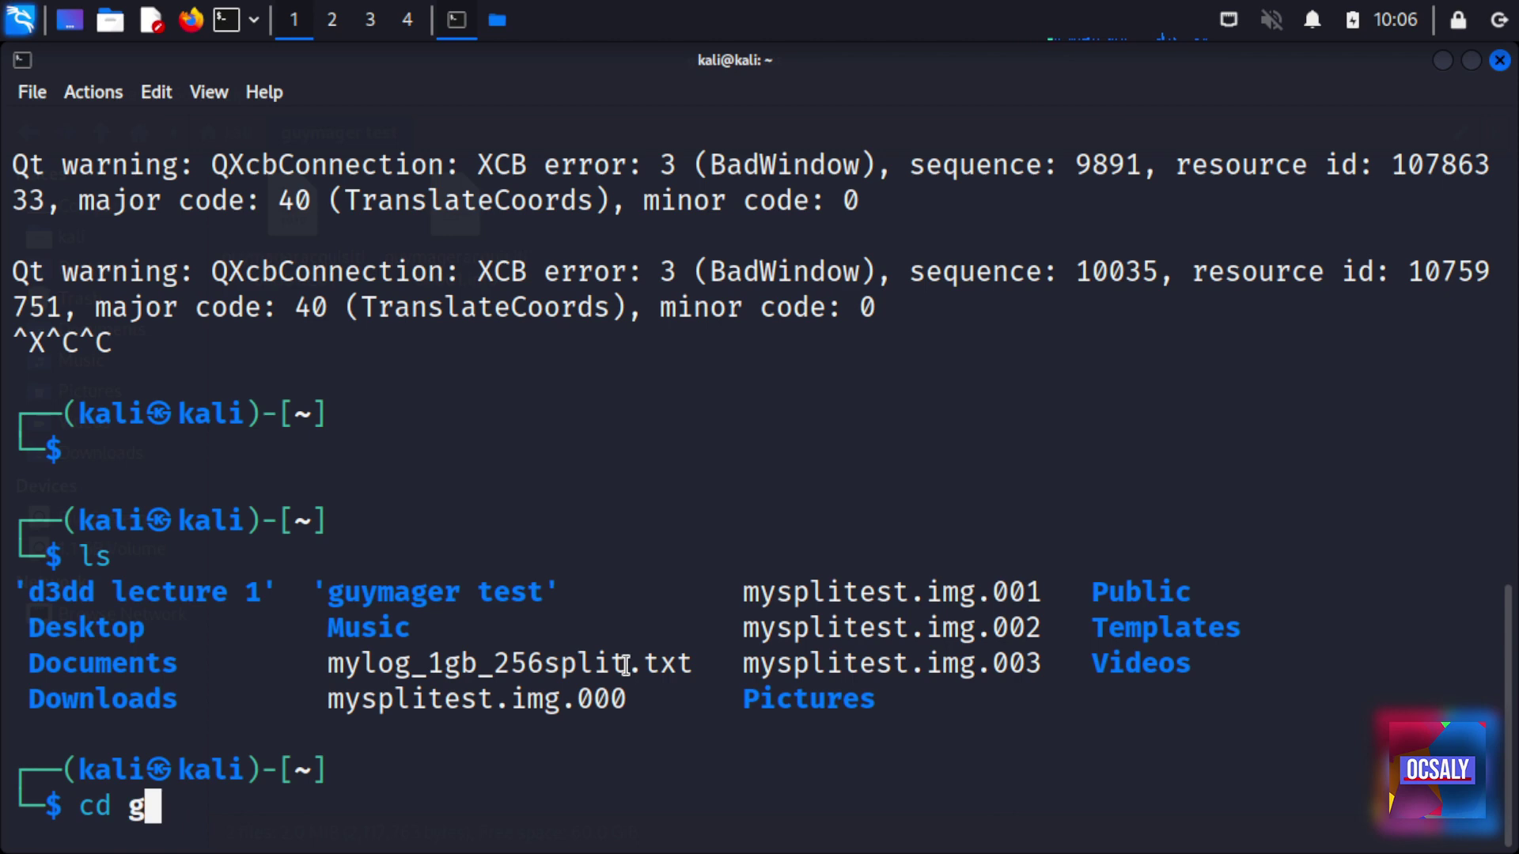
pyautogui.press('Tab')
pyautogui.press('Return')
pyautogui.write('ls')
pyautogui.press('Return')
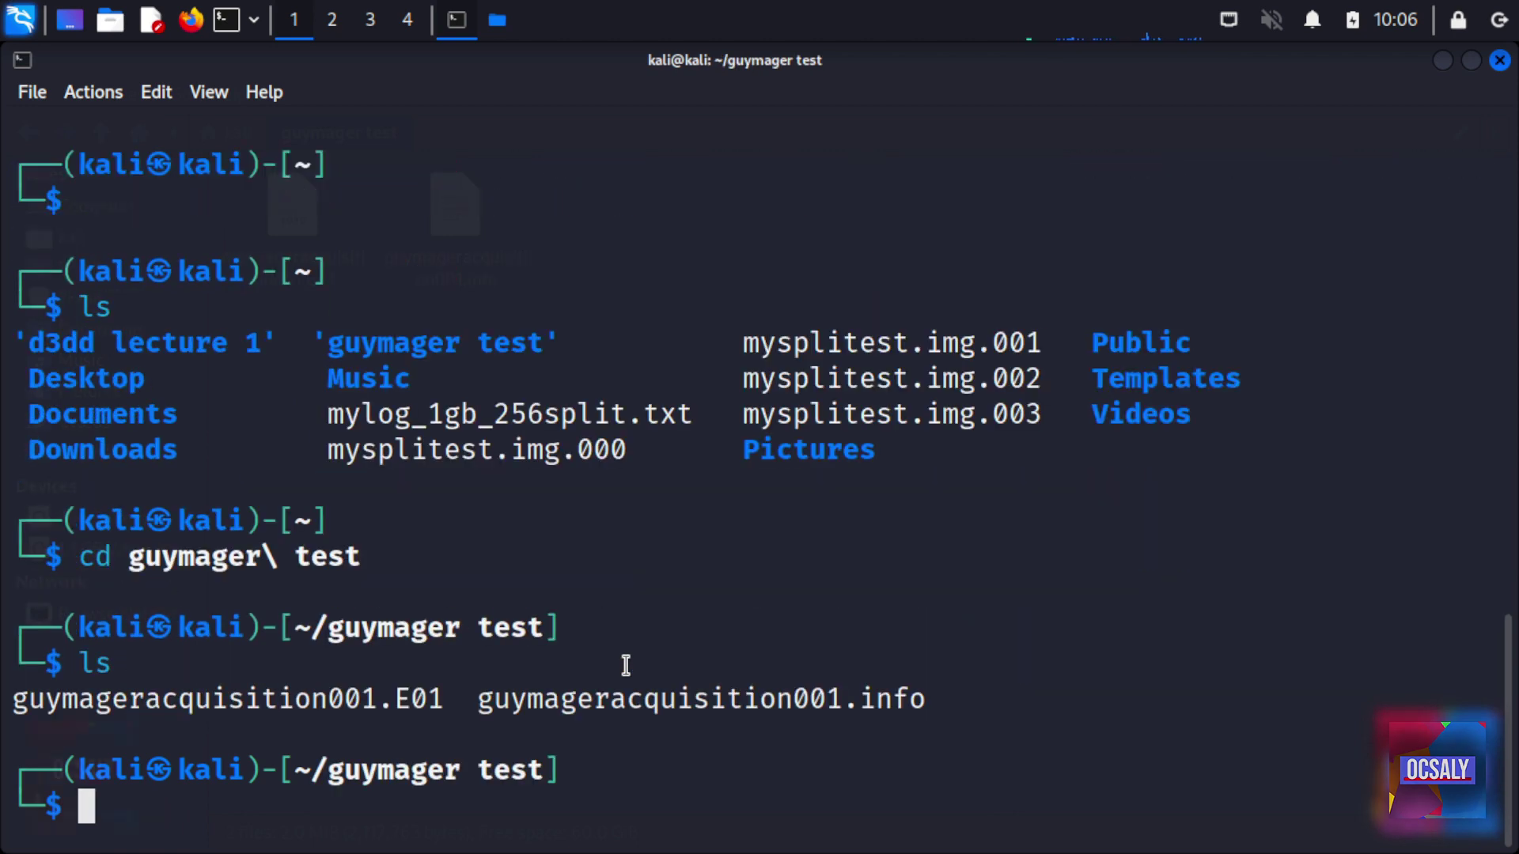
pyautogui.write('ls -la')
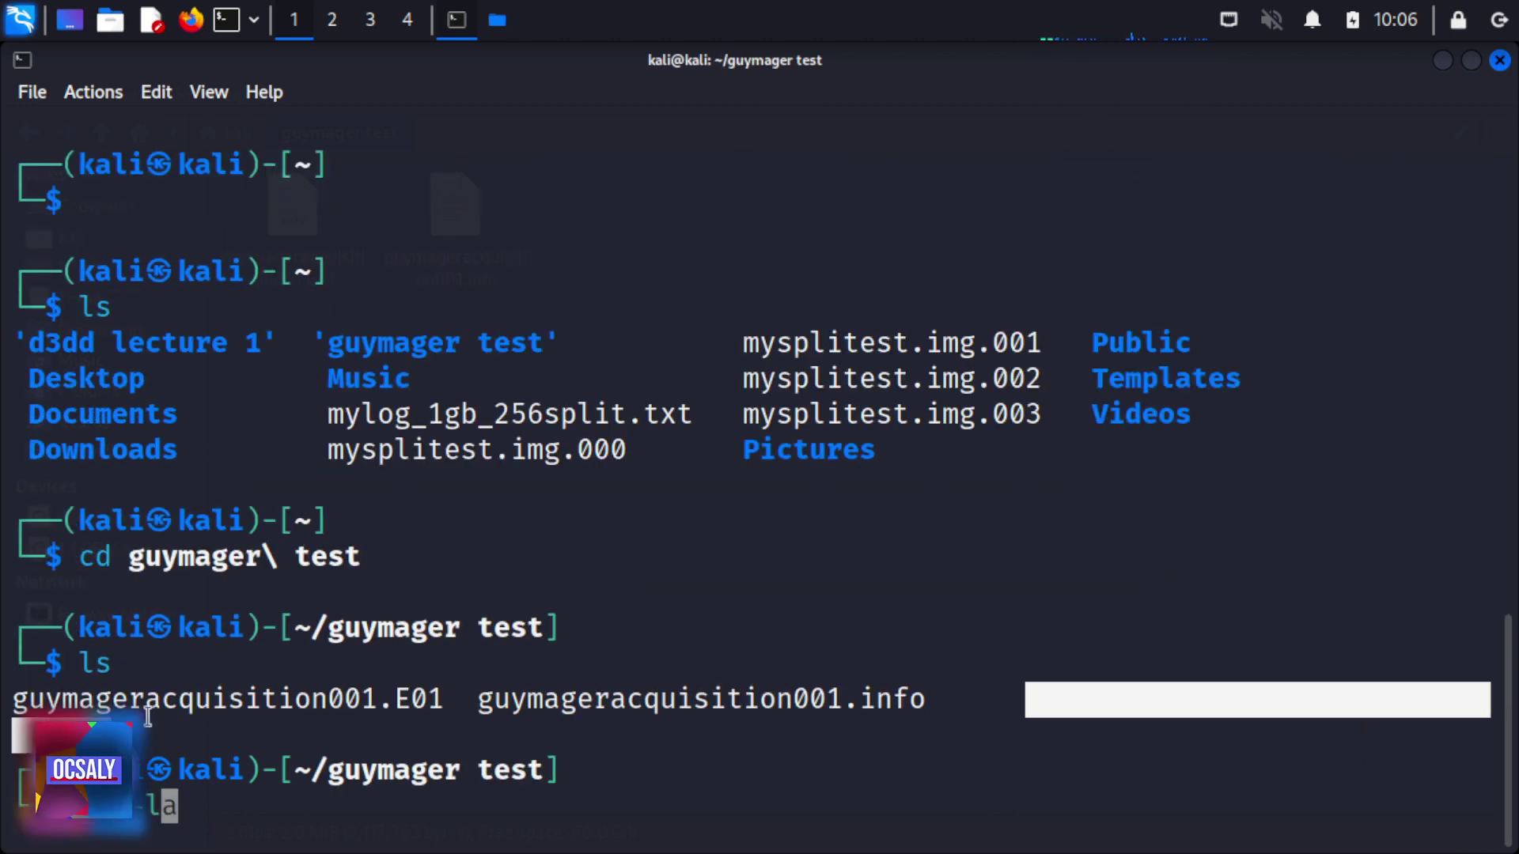
pyautogui.press('Return')
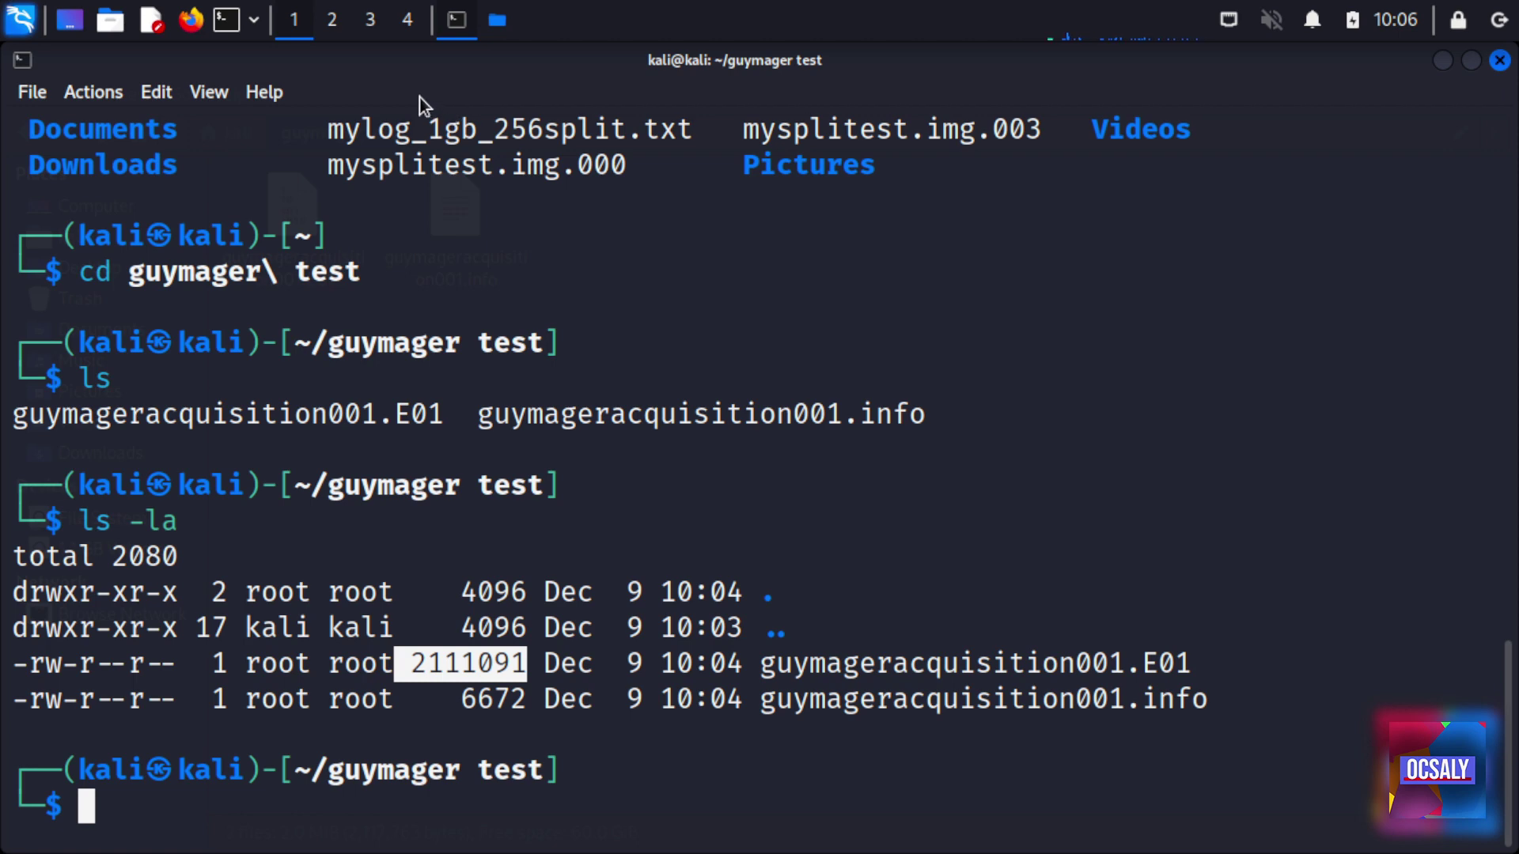
pyautogui.click(498, 20)
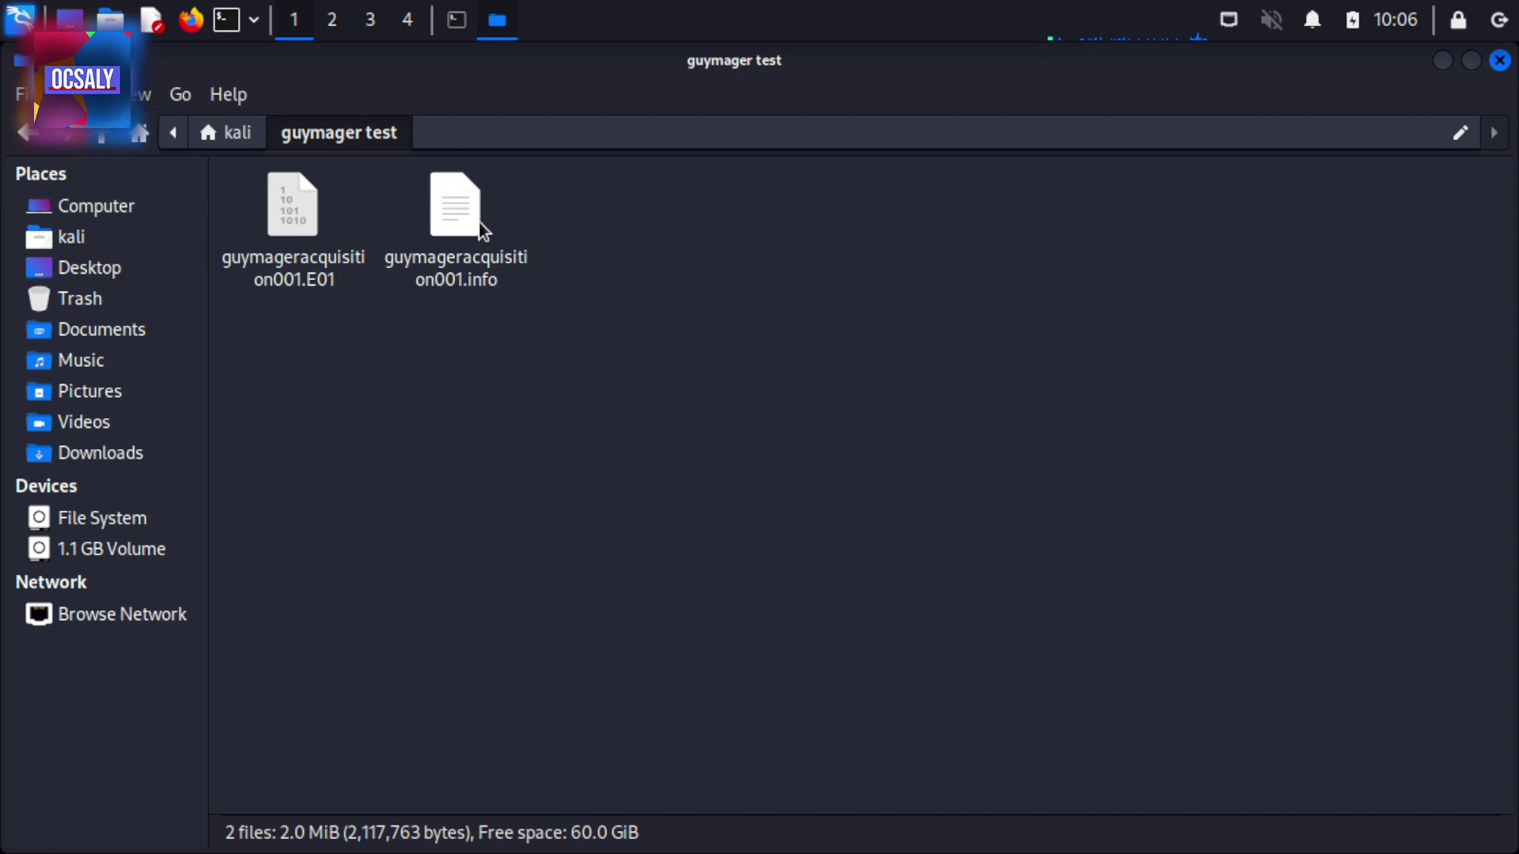
# Open guymageracquisition001.info in Mousepad and review its MD5 and SHA1 hash lines
pyautogui.doubleClick(478, 221)
pyautogui.scroll(-20, 335, 532)
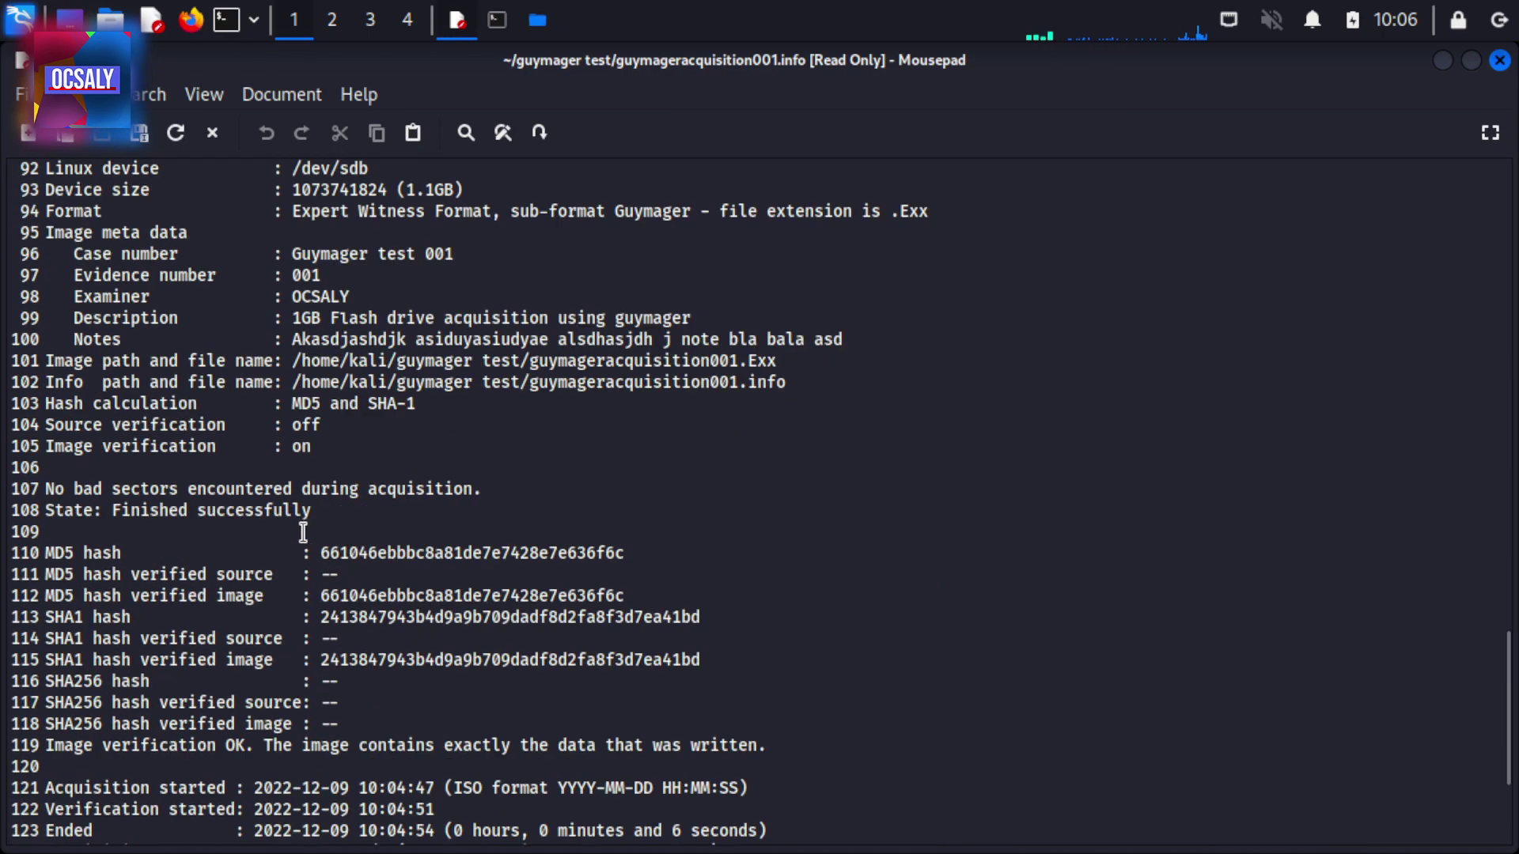
pyautogui.scroll(-4, 294, 538)
pyautogui.scroll(3, 288, 539)
pyautogui.moveTo(370, 485); pyautogui.dragTo(151, 482)
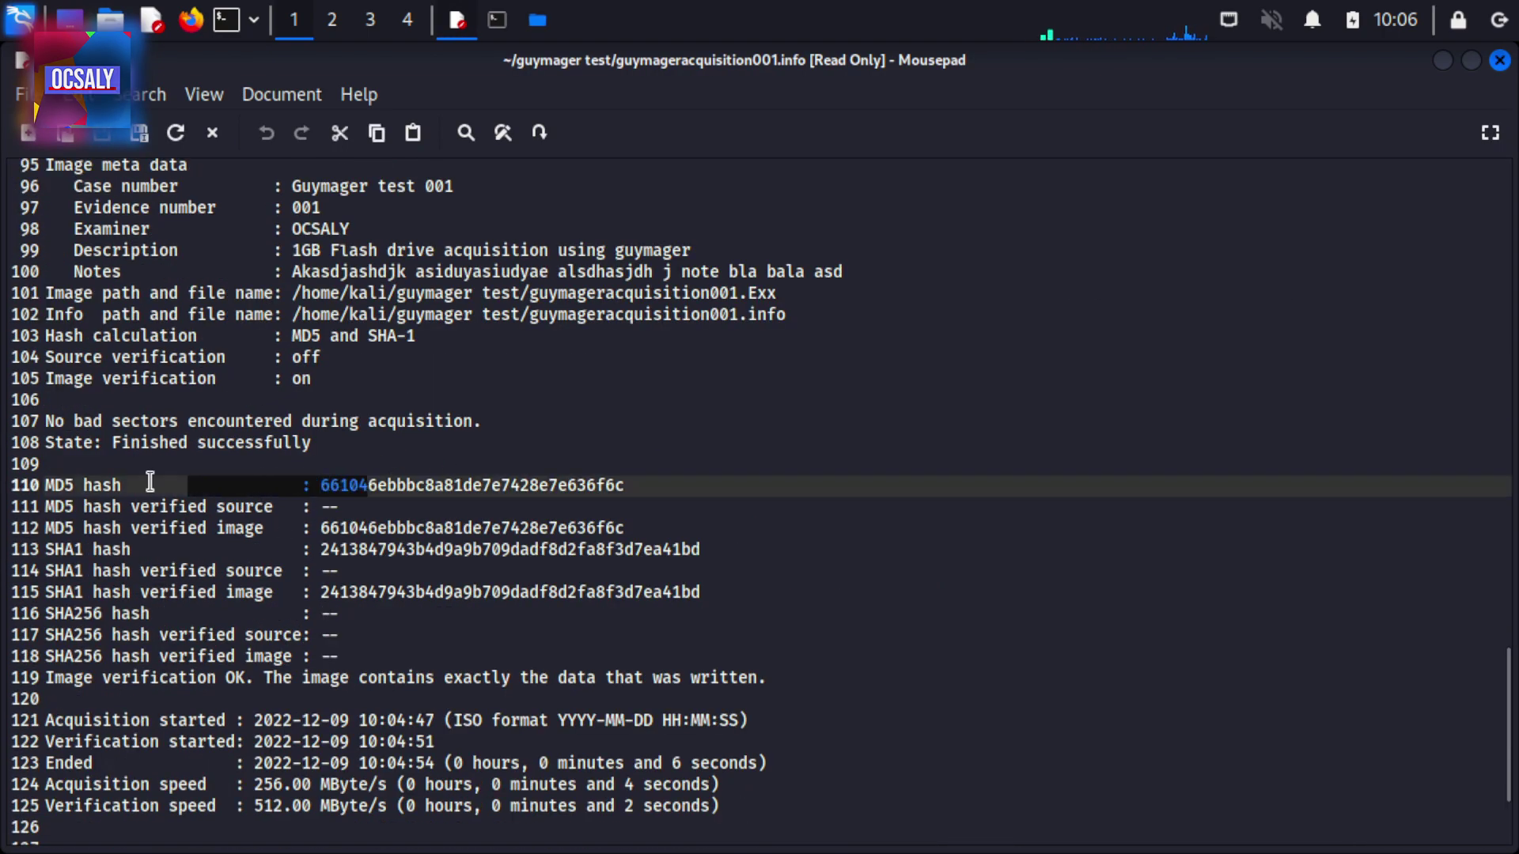
pyautogui.press('Down')
pyautogui.press('Down')
pyautogui.press('Down')
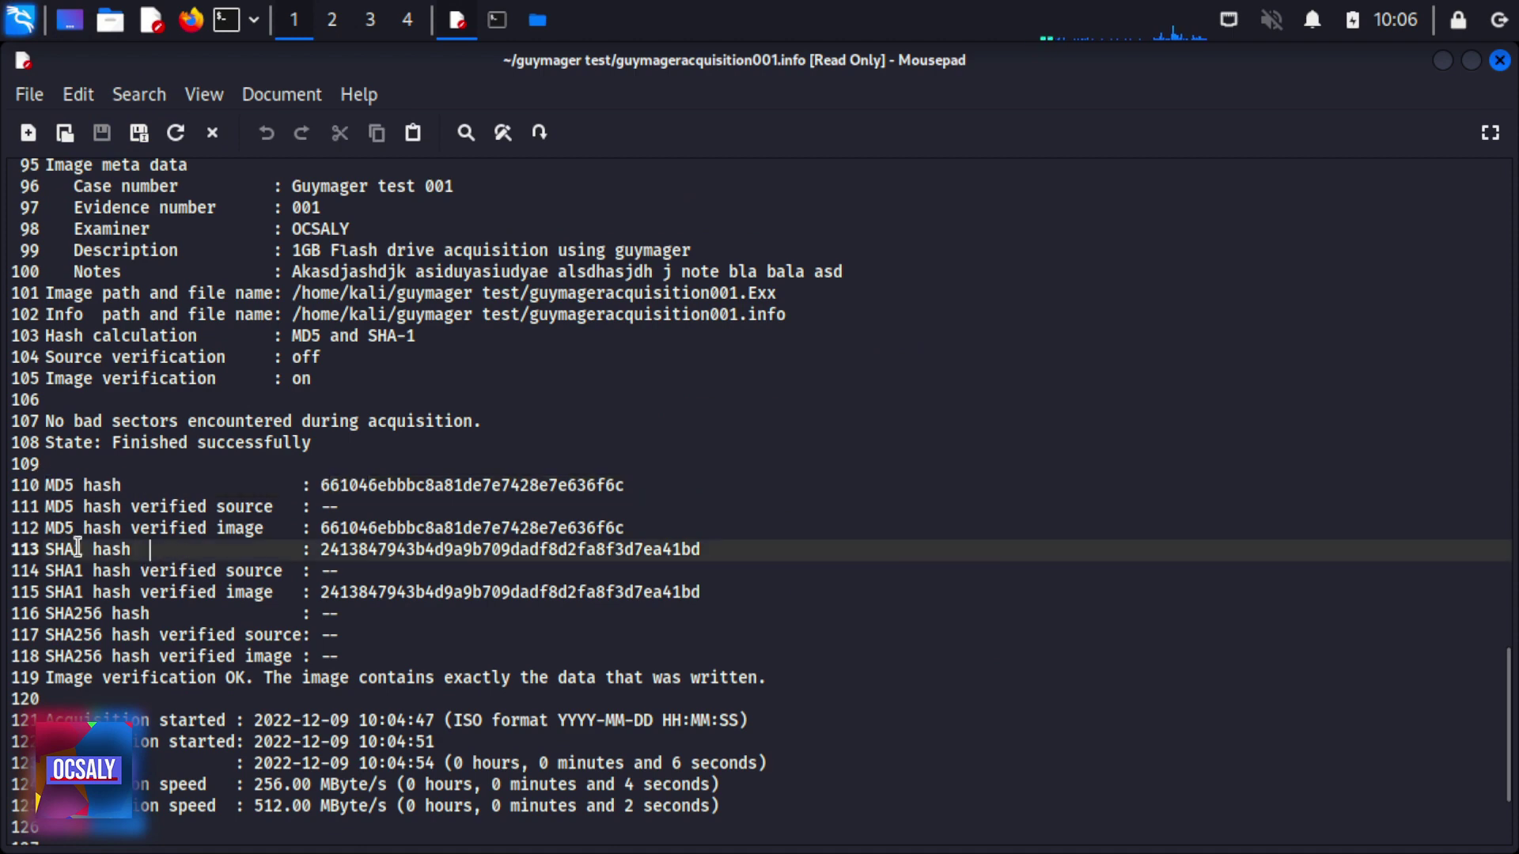
# Highlight the acquisition and verification speed lines, with their 4-second and 2-second durations
pyautogui.scroll(-3, 228, 616)
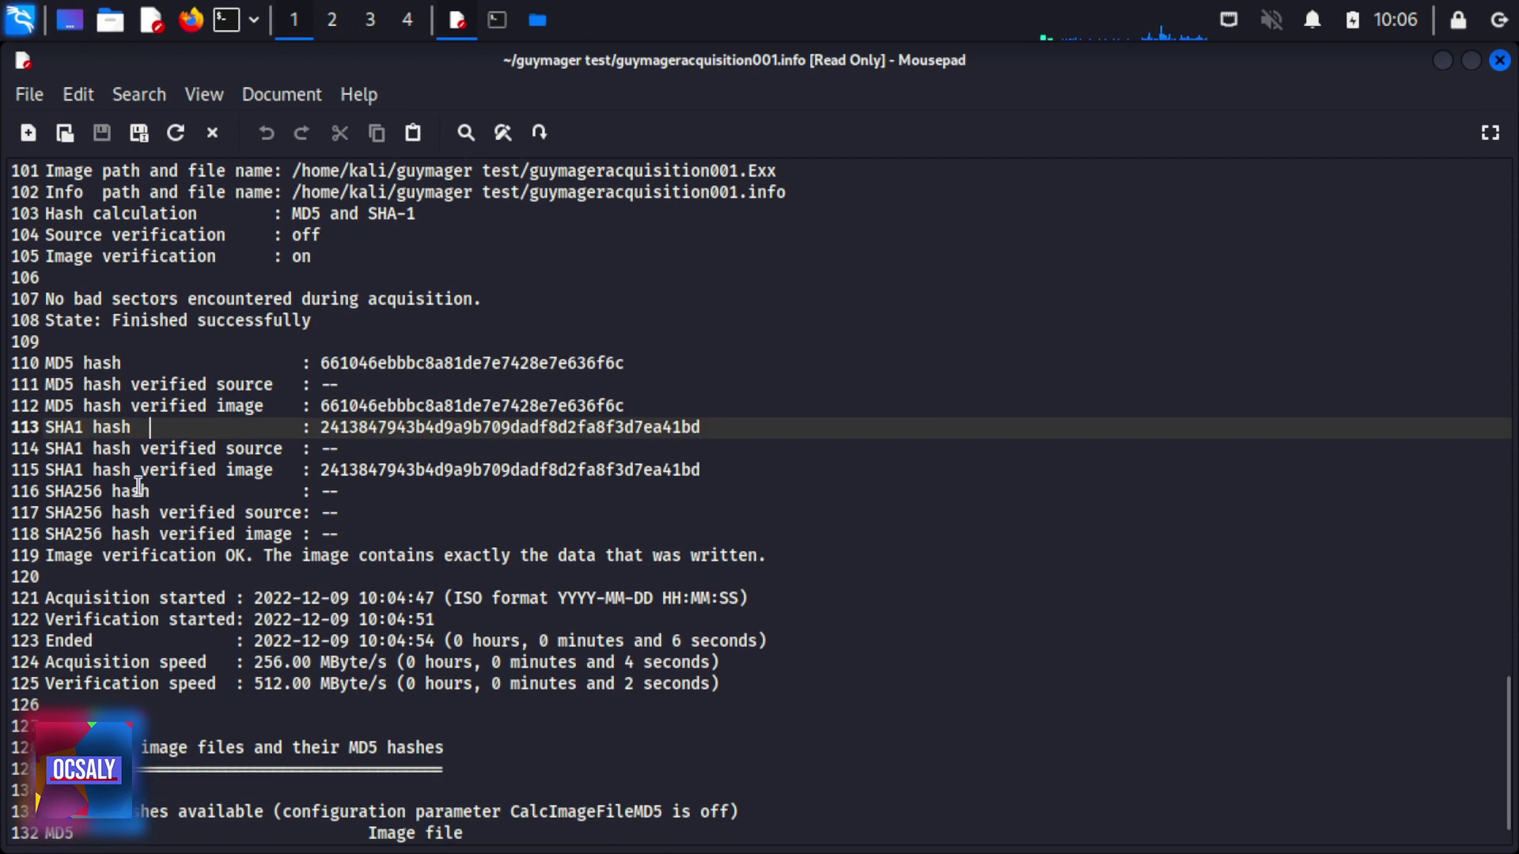
pyautogui.click(180, 663)
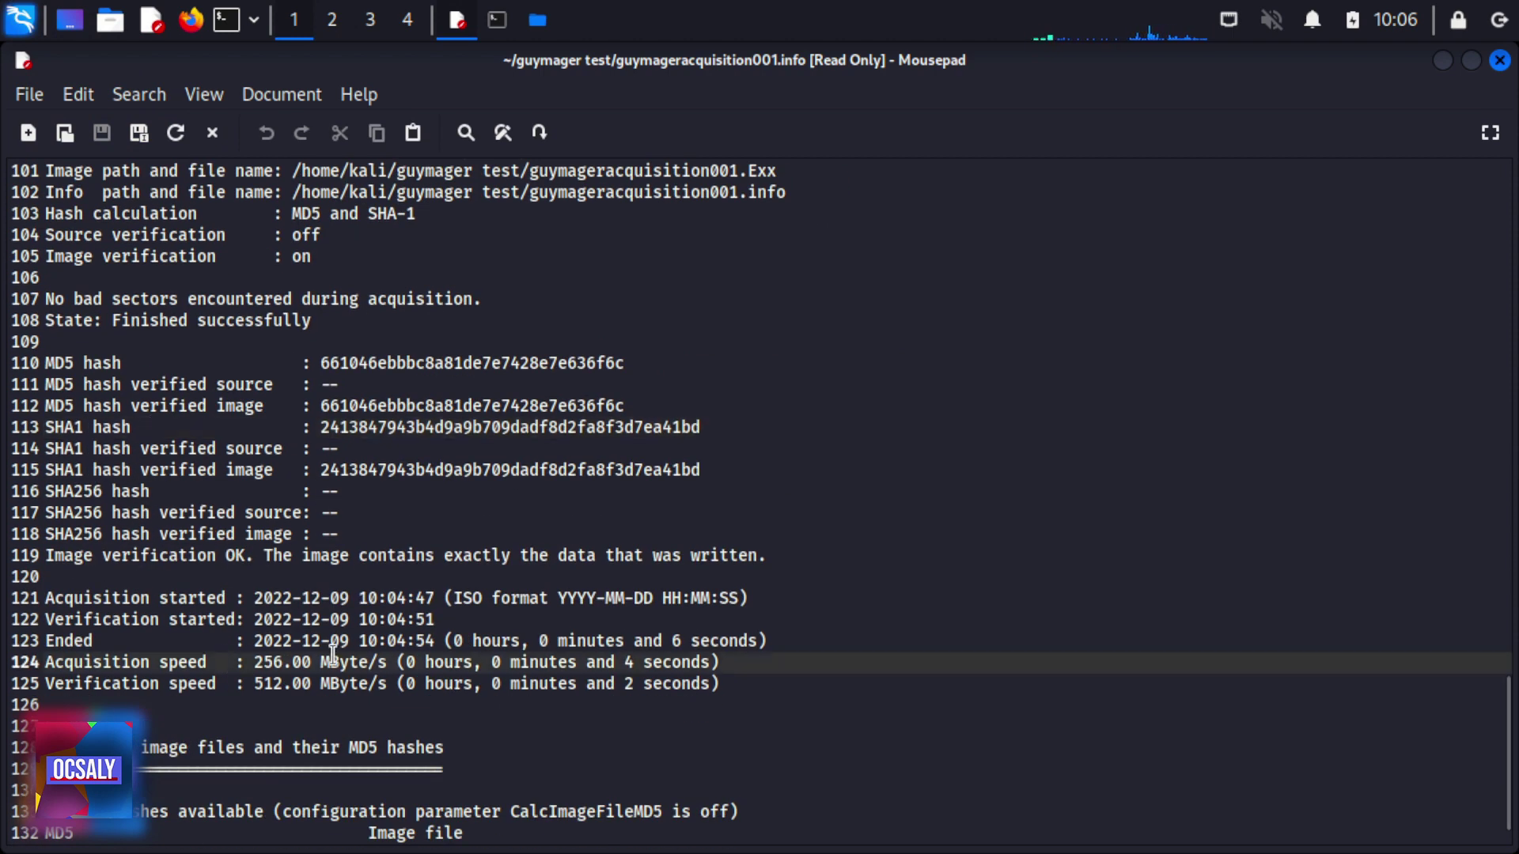
pyautogui.moveTo(317, 685); pyautogui.dragTo(174, 685)
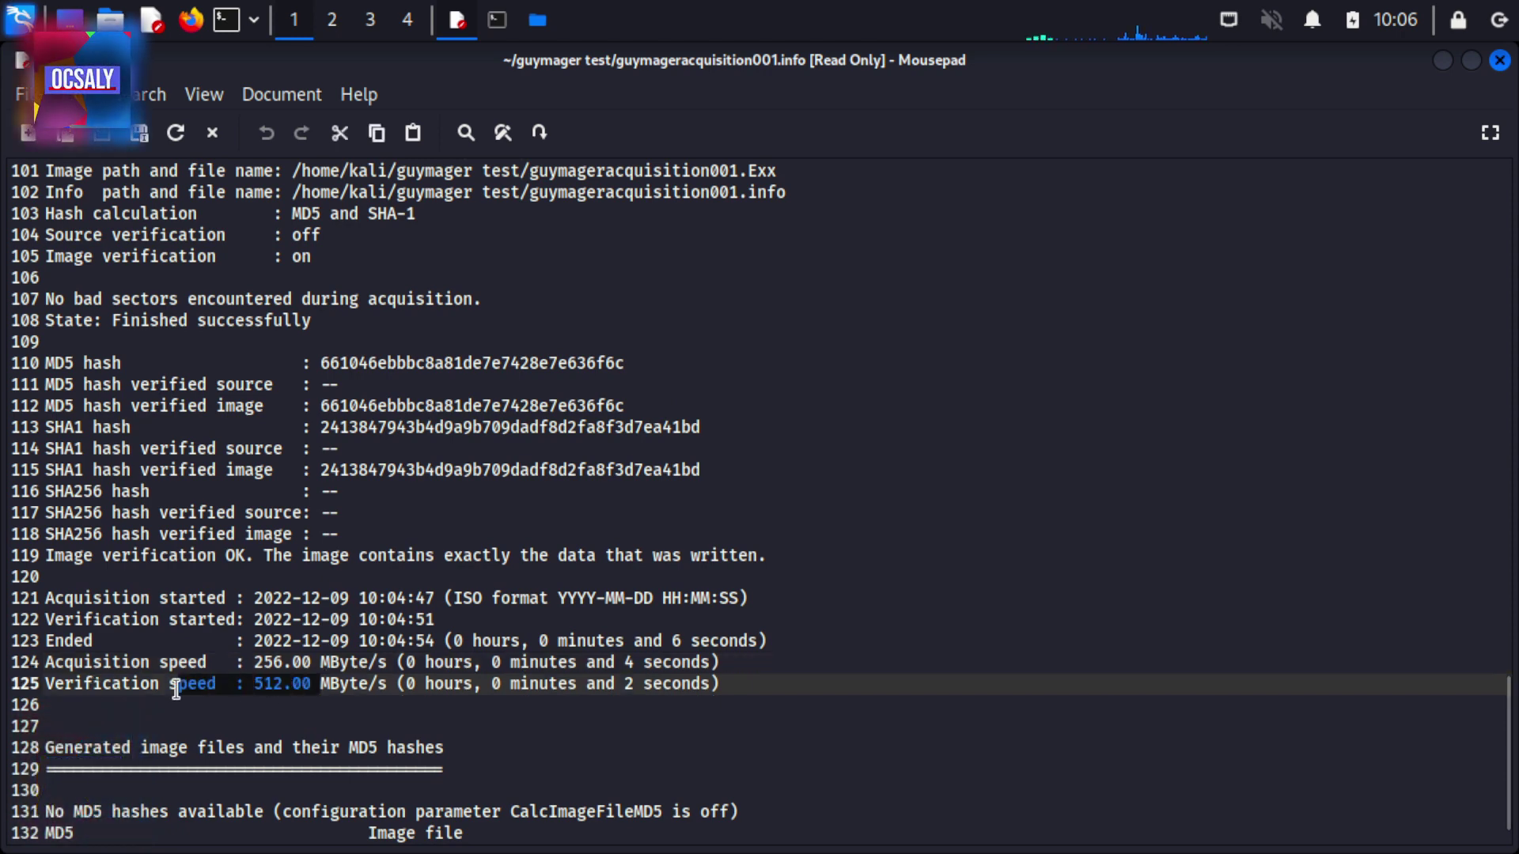
pyautogui.doubleClick(629, 684)
pyautogui.click(628, 687)
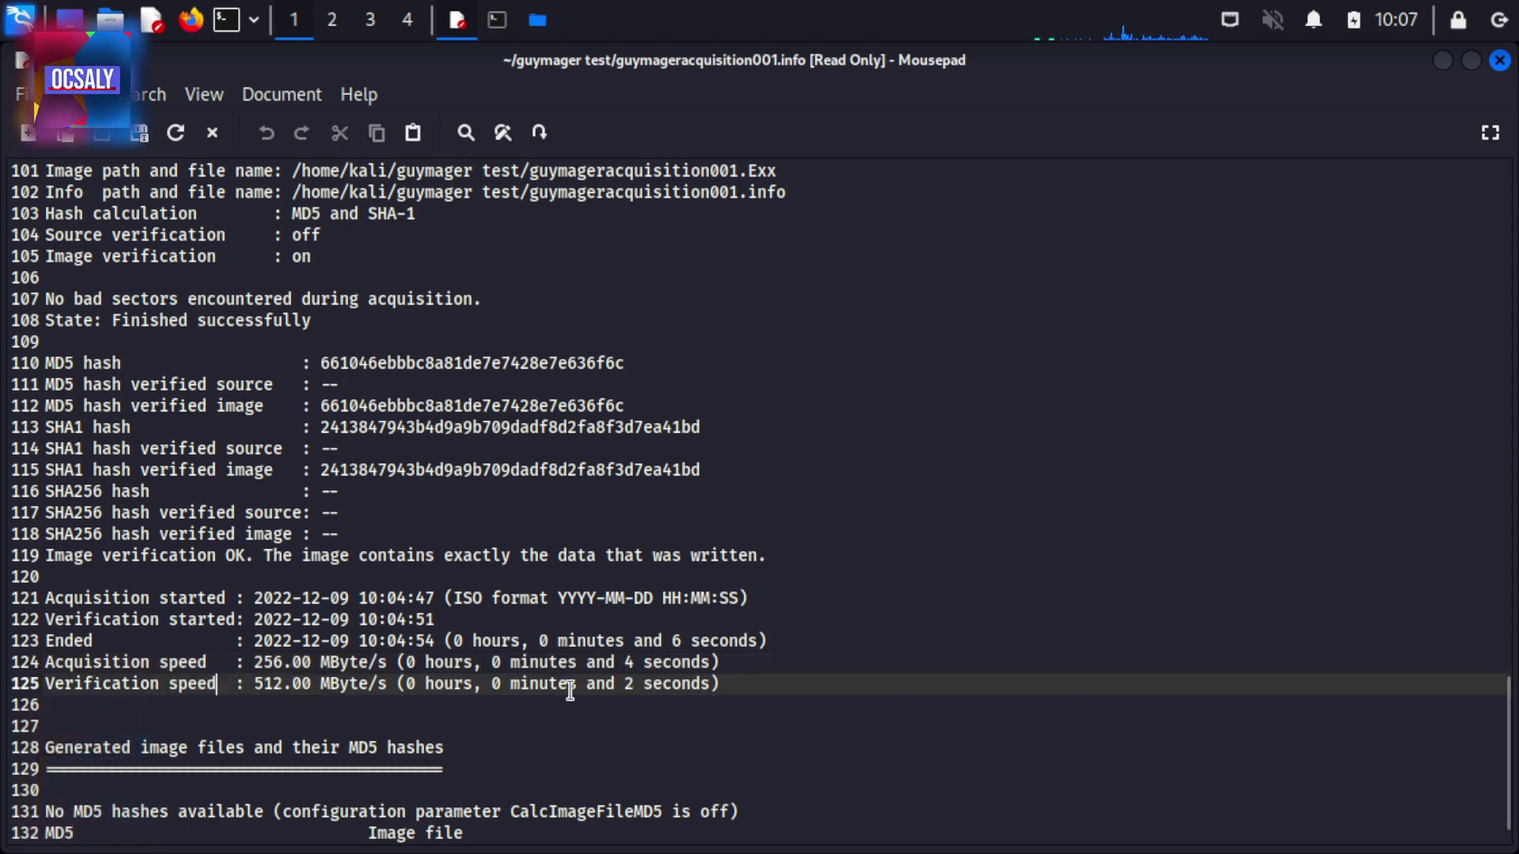
pyautogui.doubleClick(628, 690)
pyautogui.doubleClick(629, 662)
# Point out the System, libguytools and libewf version lines, HPA messages and the drive's local time
pyautogui.scroll(-1, 535, 636)
pyautogui.scroll(15, 535, 635)
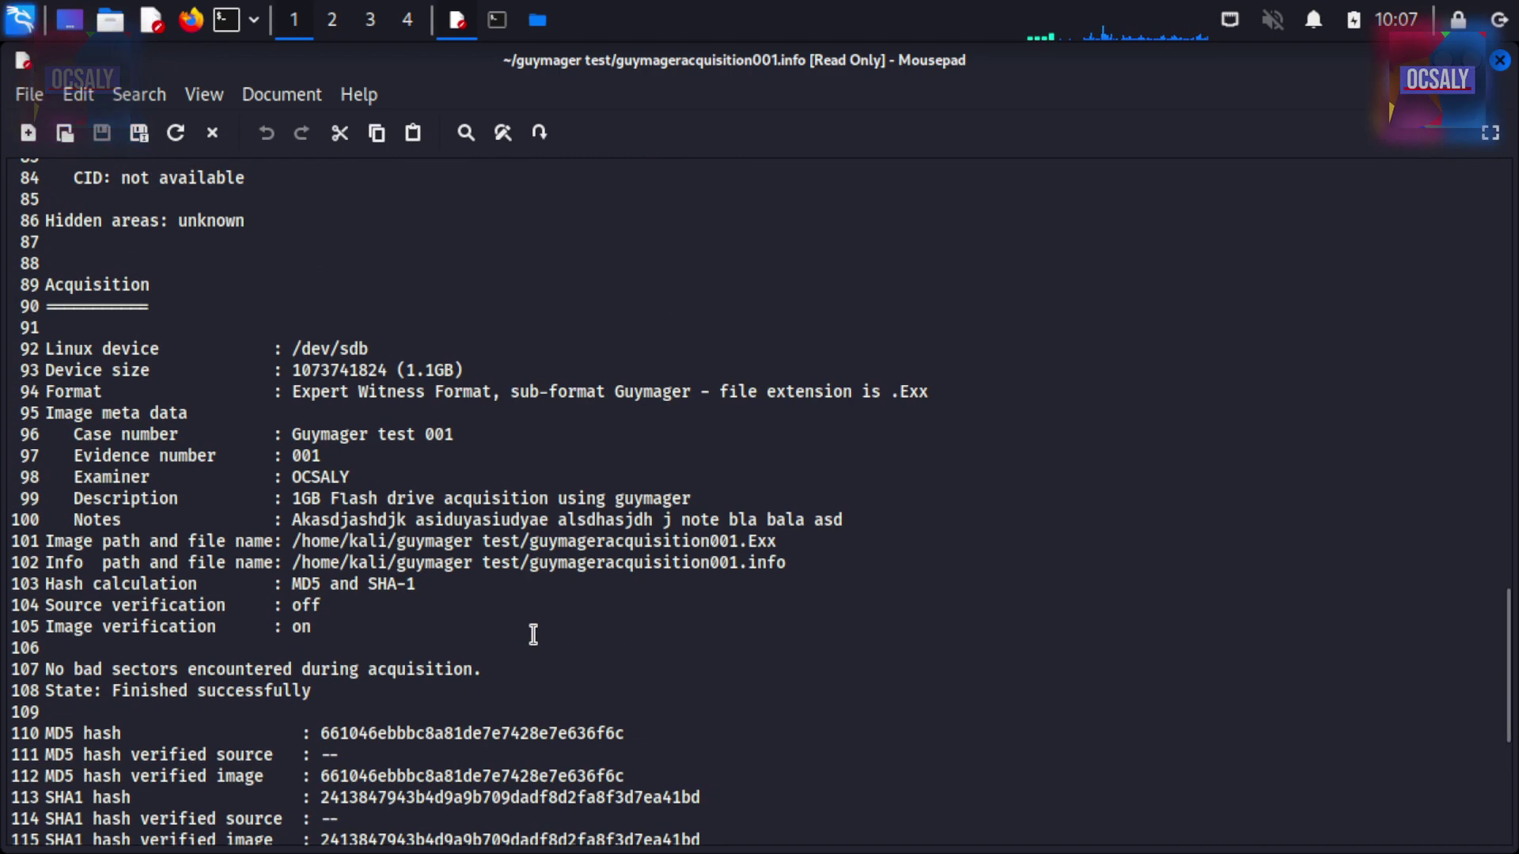
pyautogui.scroll(7, 541, 593)
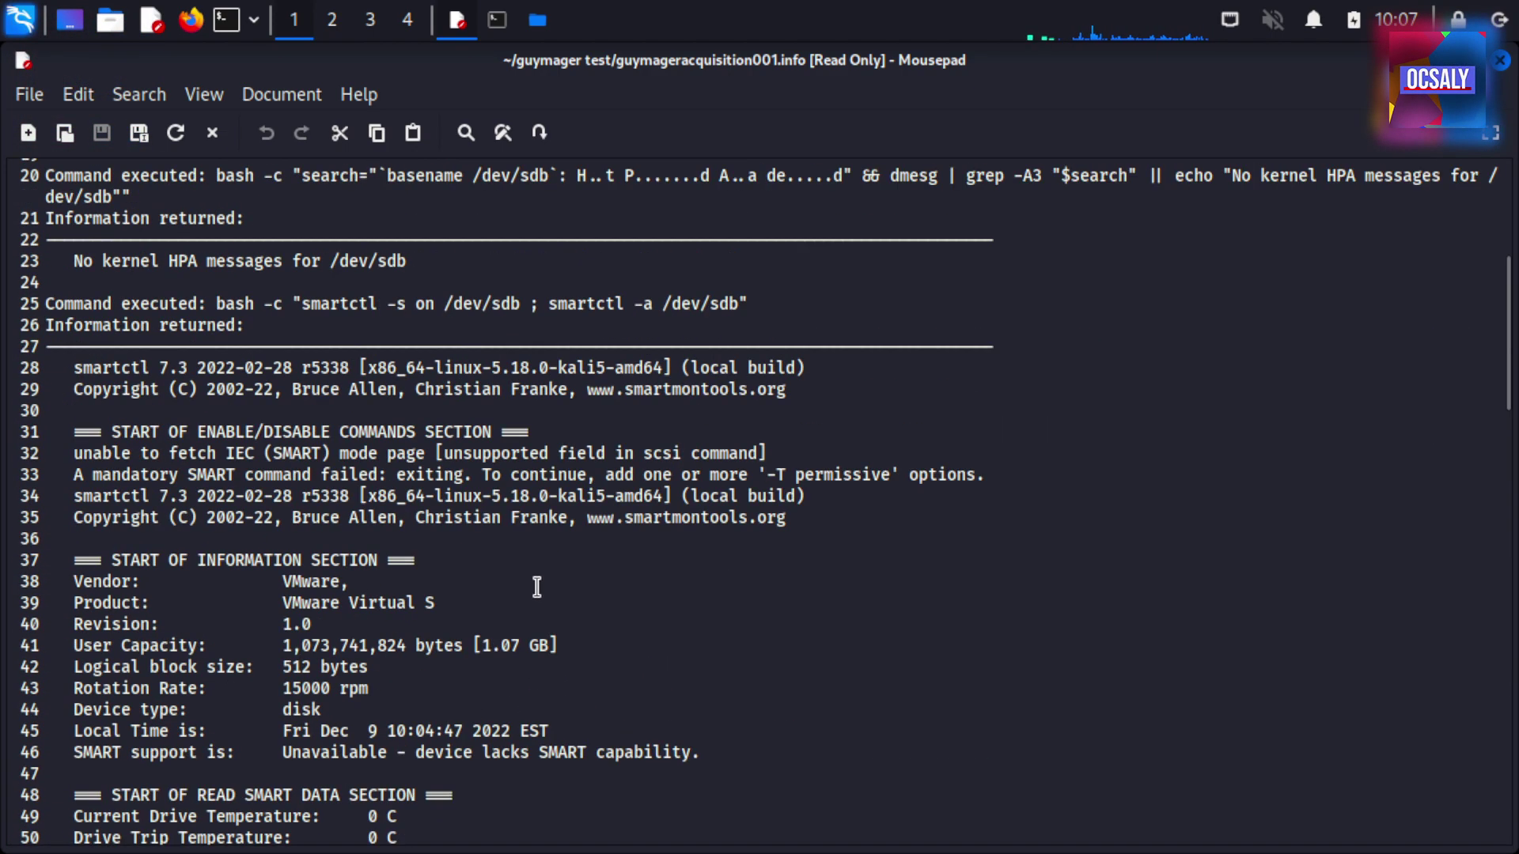
pyautogui.scroll(6, 535, 585)
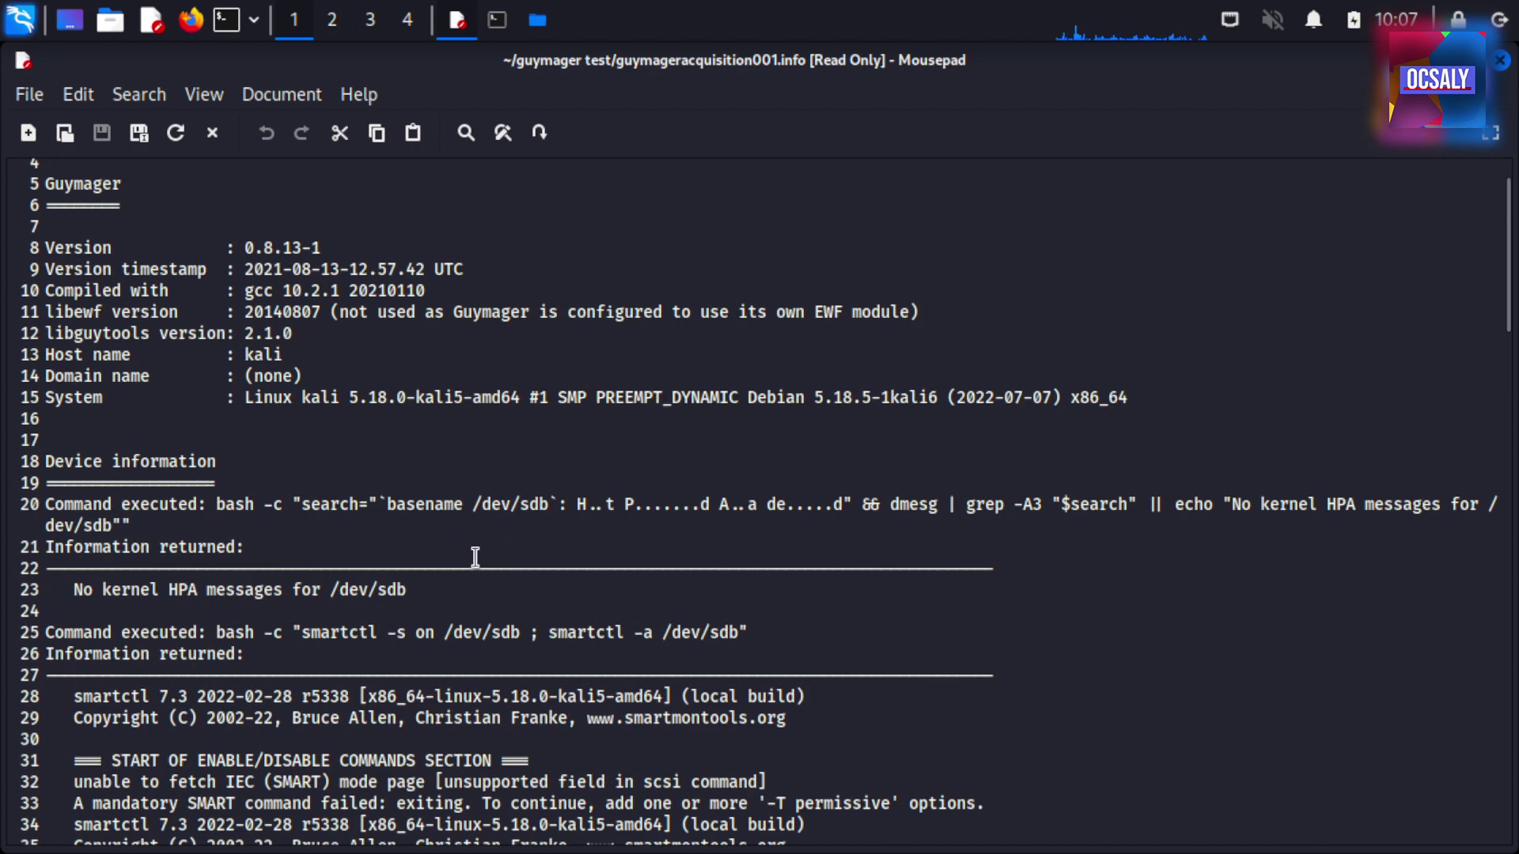
pyautogui.click(156, 469)
pyautogui.moveTo(277, 475); pyautogui.dragTo(993, 482)
pyautogui.click(237, 406)
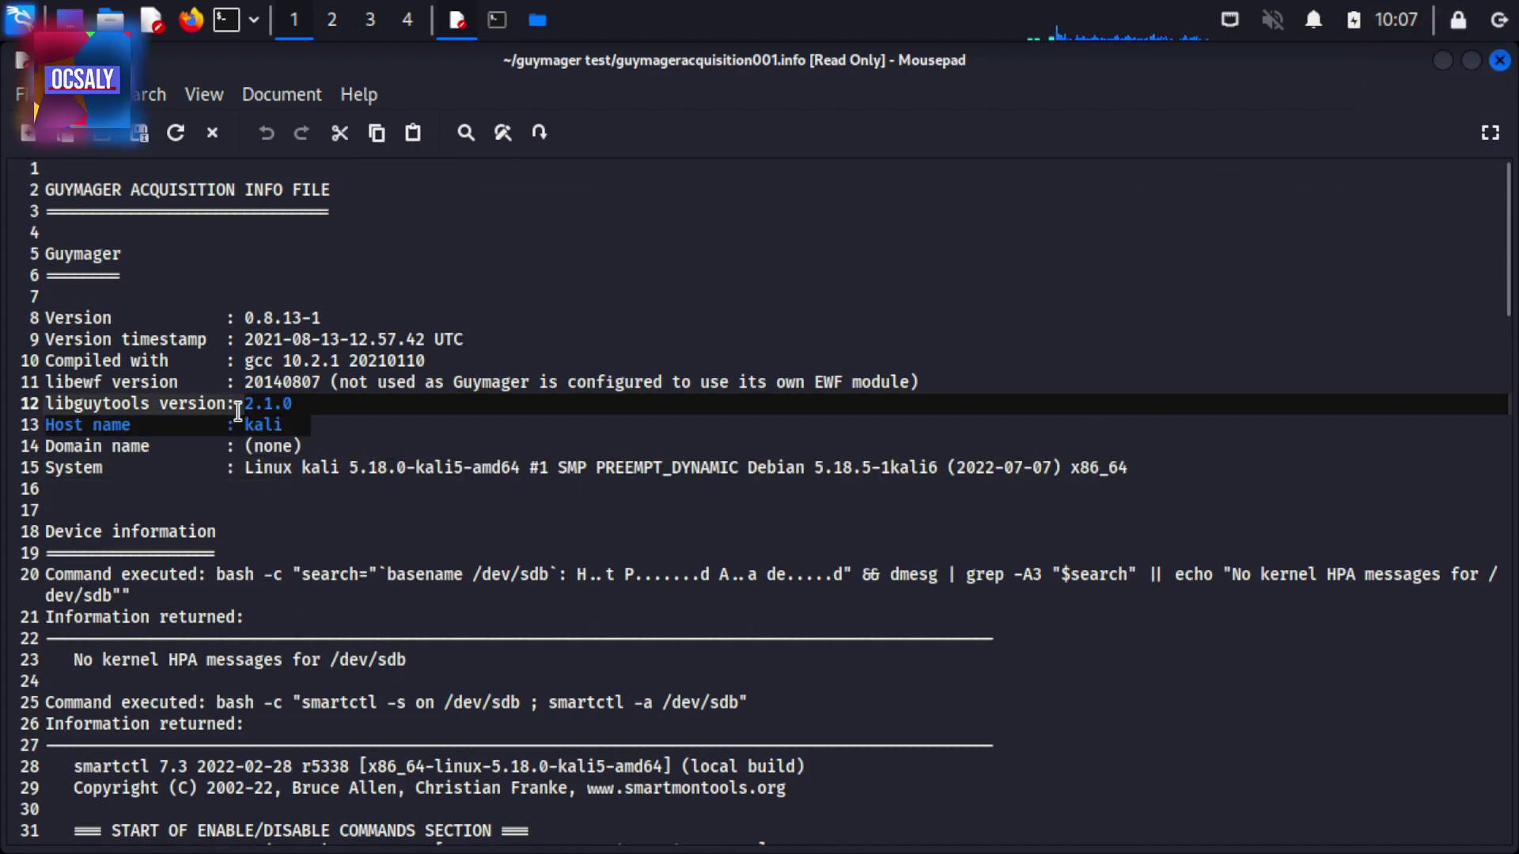
pyautogui.click(356, 383)
pyautogui.click(352, 659)
pyautogui.scroll(-3, 352, 689)
pyautogui.scroll(-4, 352, 688)
pyautogui.click(352, 684)
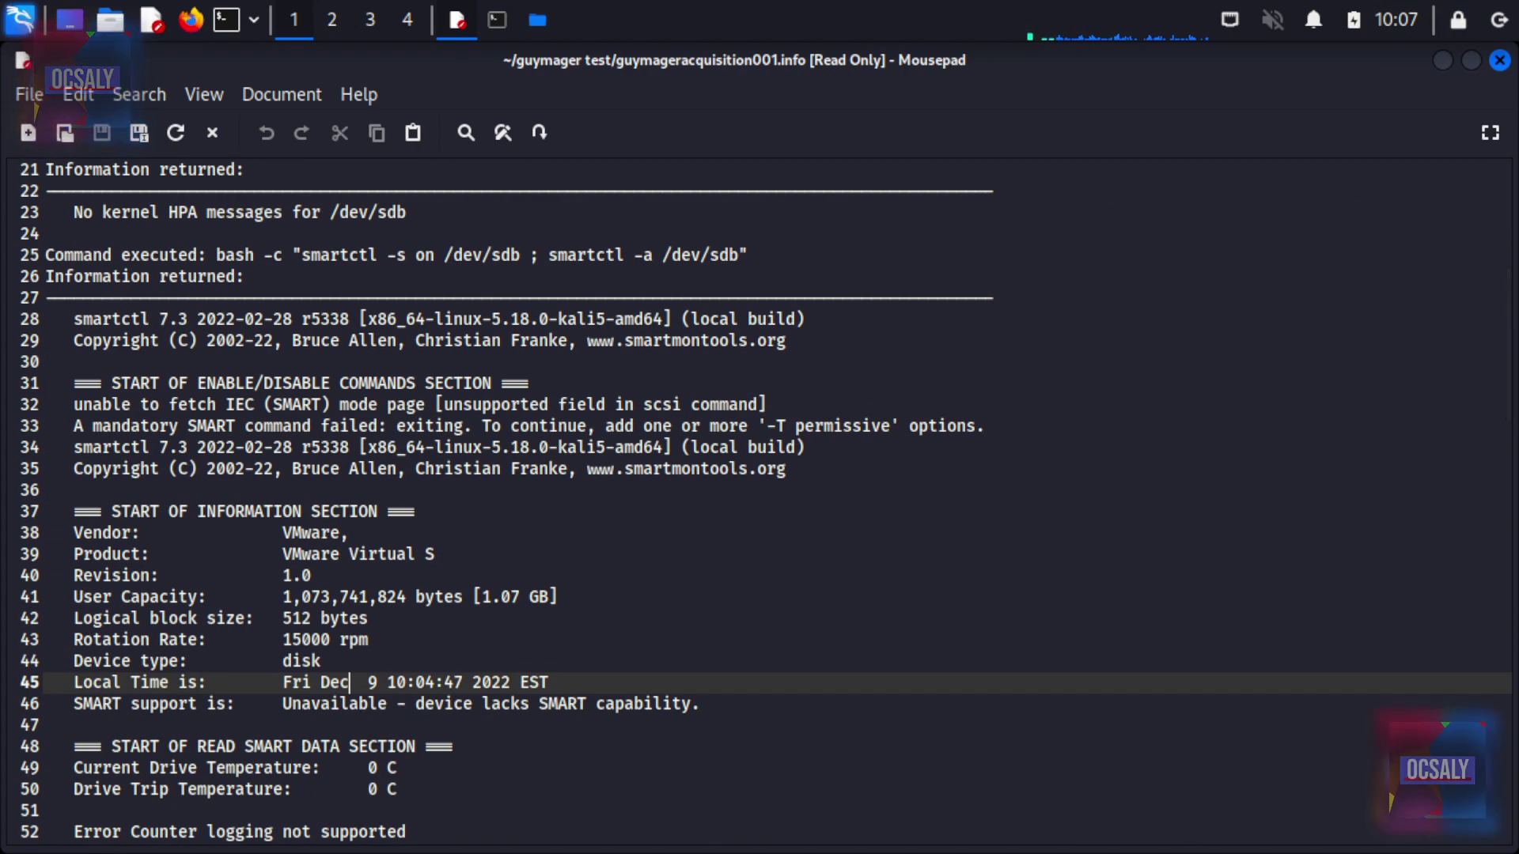